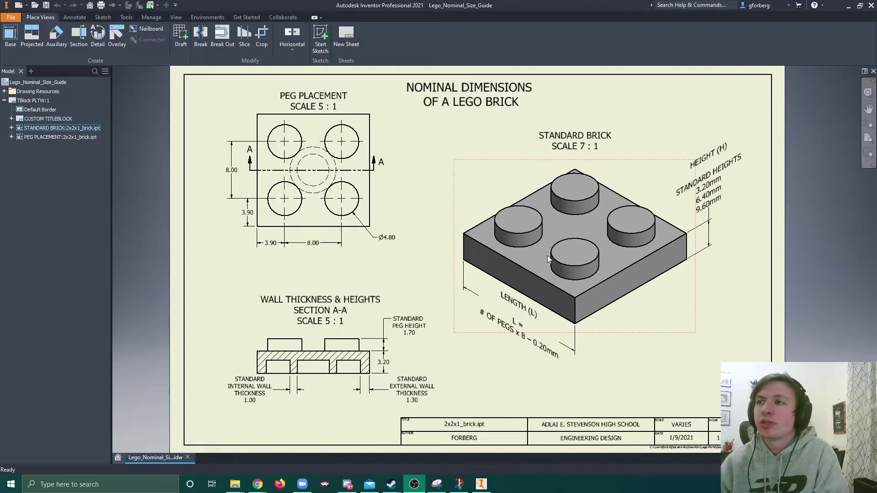
# Review the length dimension, the standard heights note and the height dimension on the reference drawing.
pyautogui.click(488, 327)
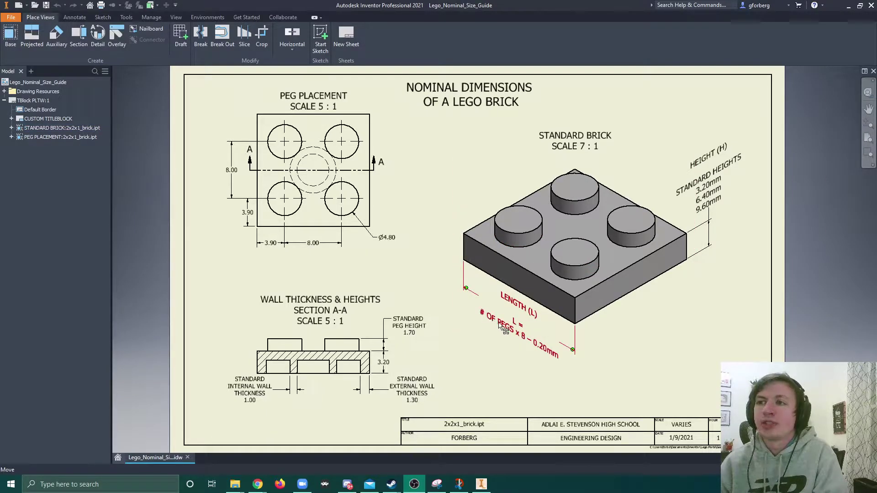
pyautogui.press('Escape')
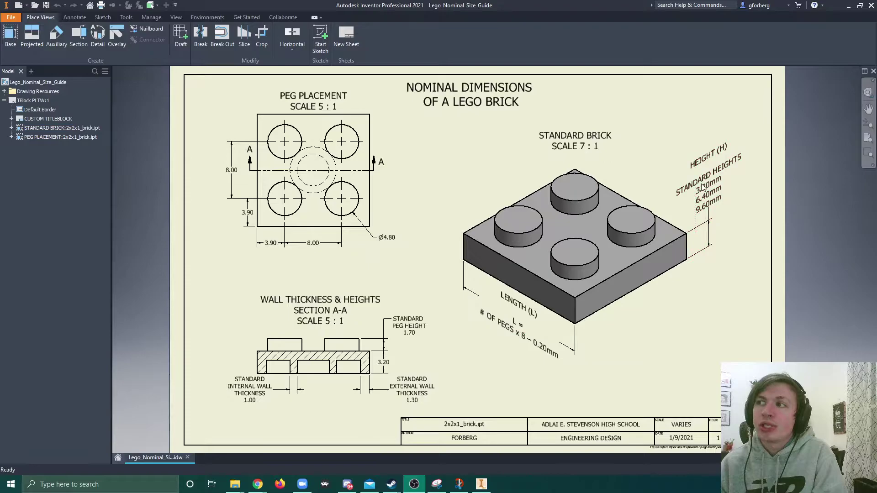
pyautogui.click(704, 198)
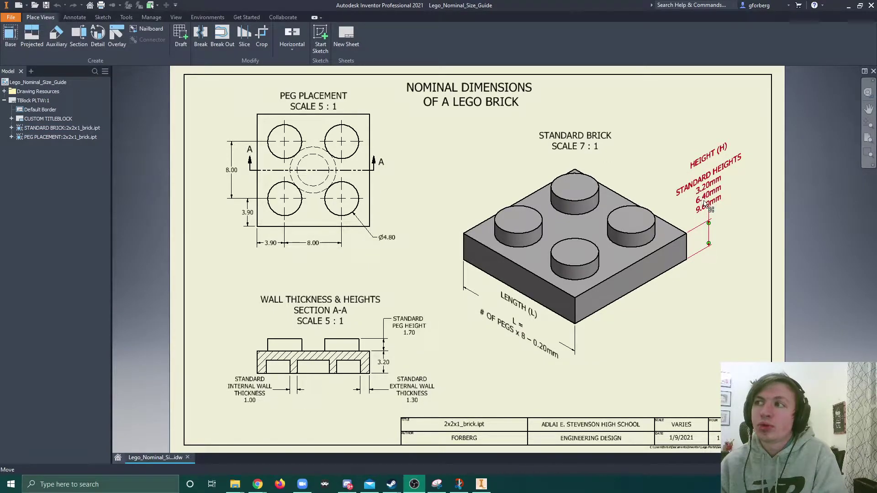
pyautogui.press('Escape')
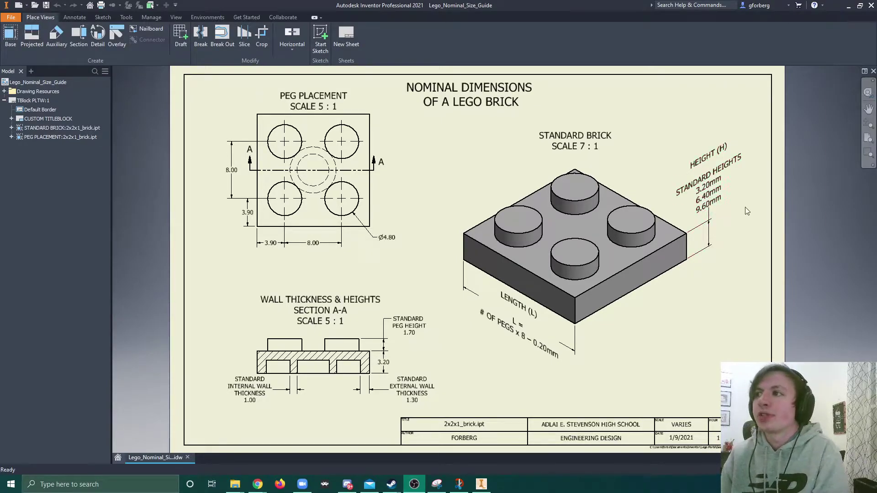
pyautogui.click(703, 194)
pyautogui.press('Escape')
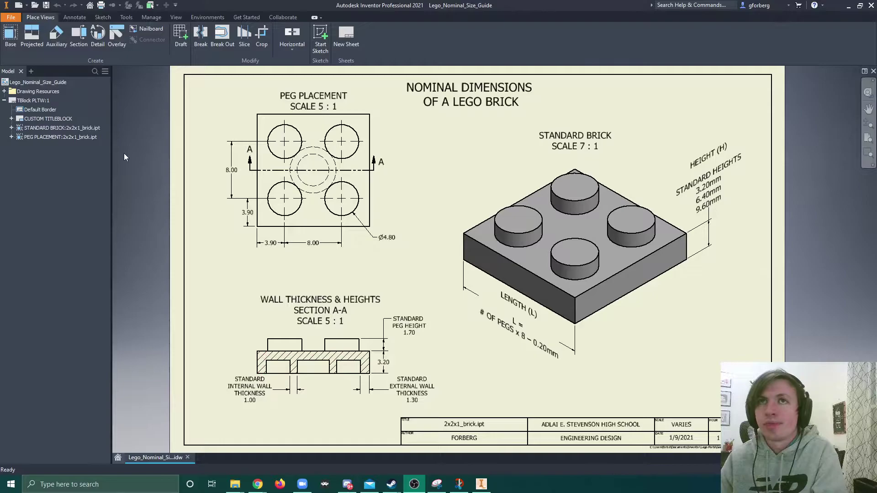
# Create a new millimetre part and sketch a rectangle from the origin on the horizontal plane.
pyautogui.click(18, 5)
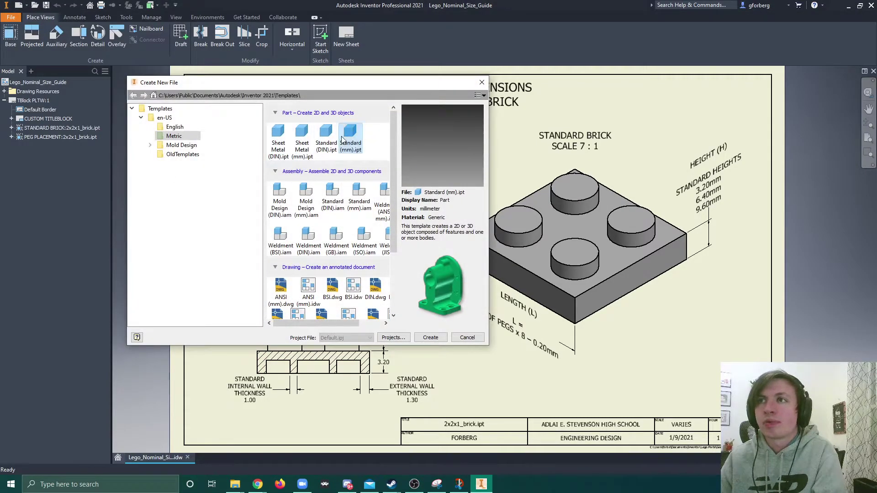
pyautogui.click(435, 341)
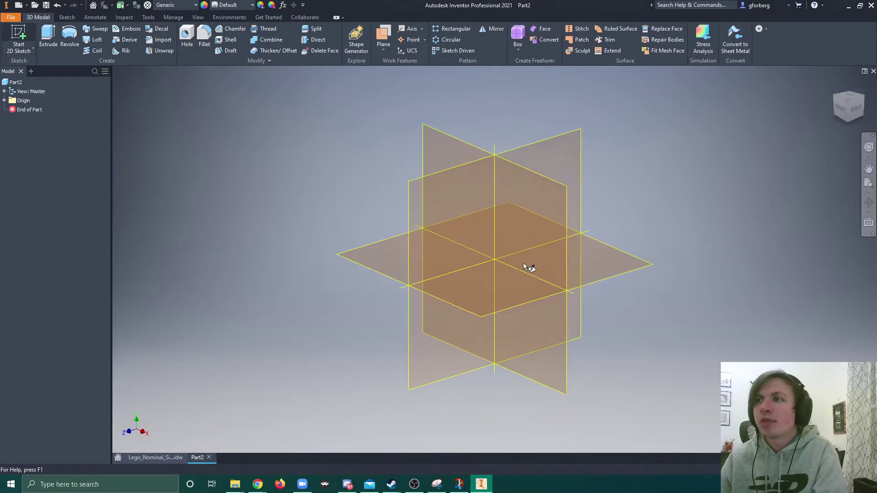
pyautogui.click(500, 275)
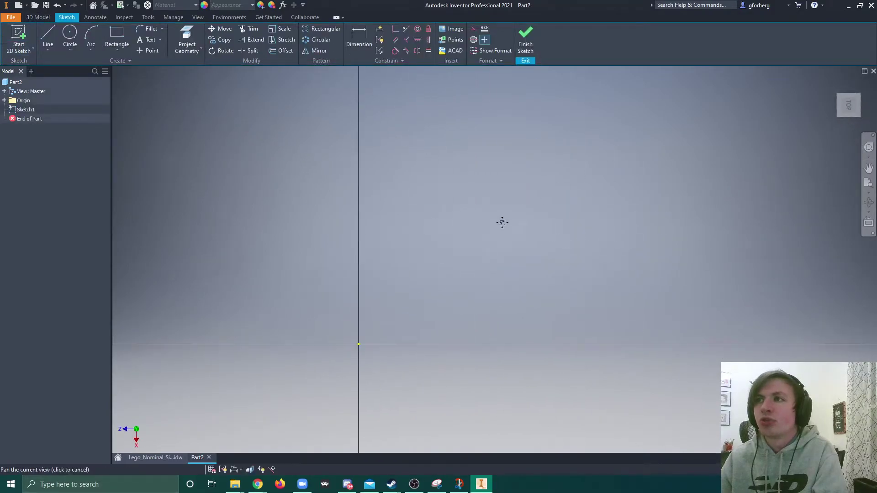
pyautogui.click(359, 38)
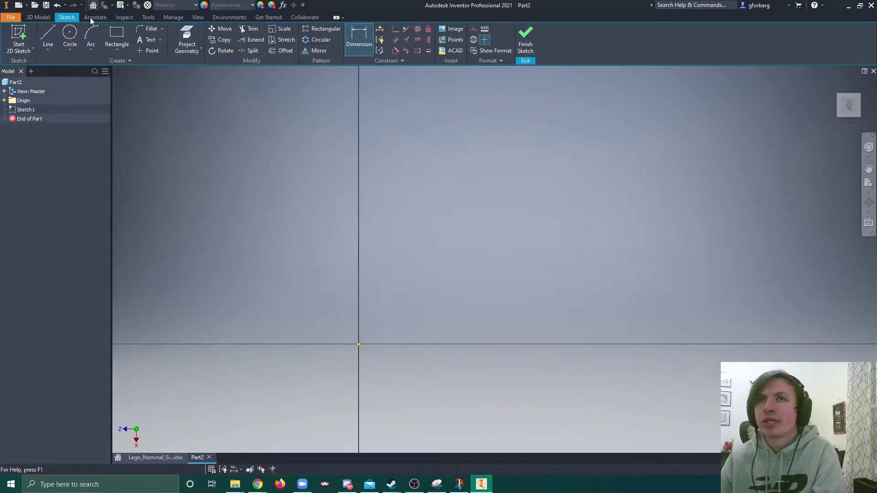
pyautogui.click(116, 35)
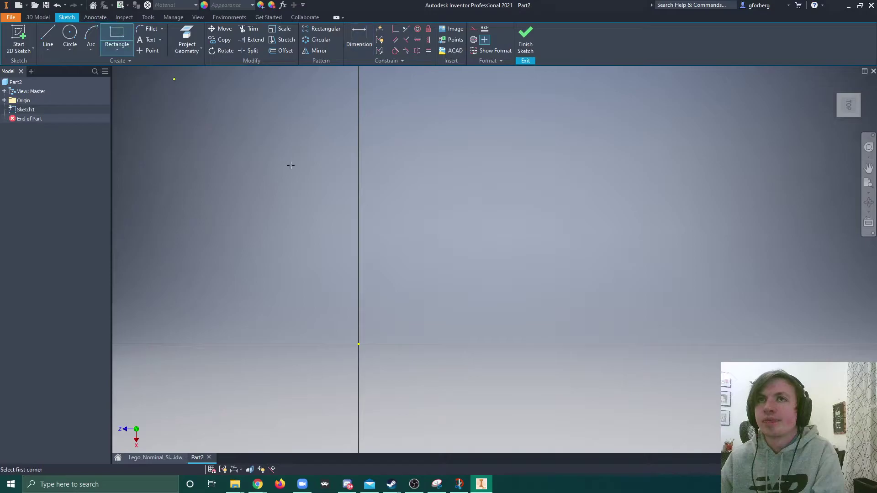
pyautogui.click(360, 344)
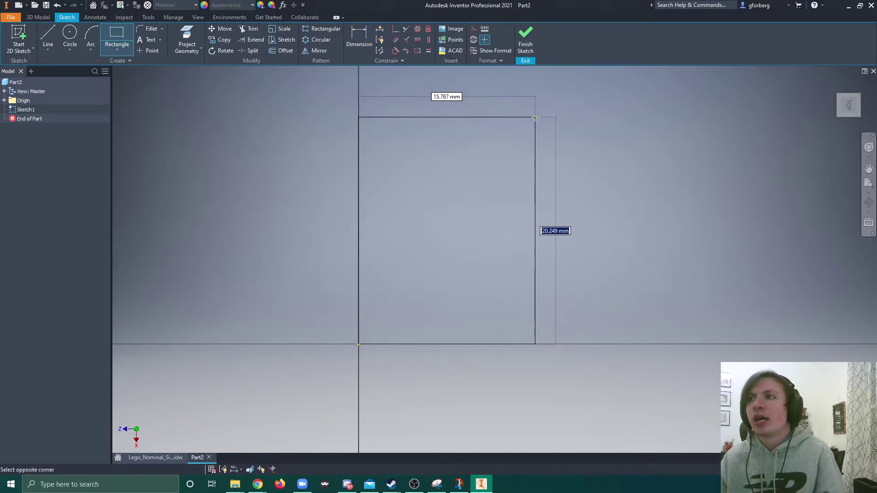
pyautogui.click(535, 118)
# Dimension the rectangle 15.8 mm wide (2*8-.2) and 23.8 mm tall.
pyautogui.click(359, 38)
pyautogui.click(359, 232)
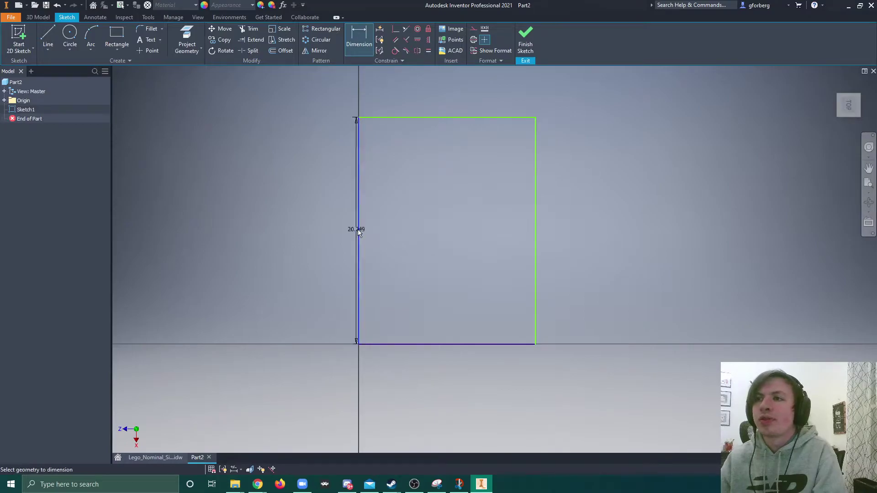
pyautogui.click(535, 254)
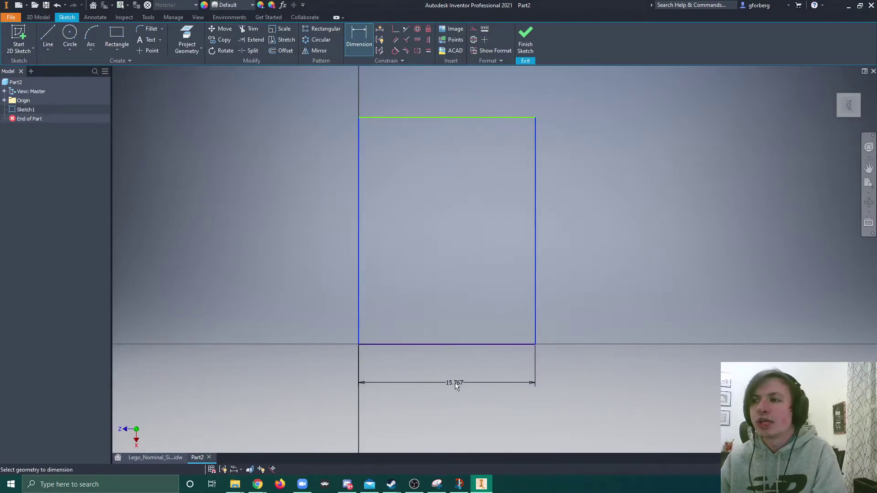
pyautogui.click(456, 387)
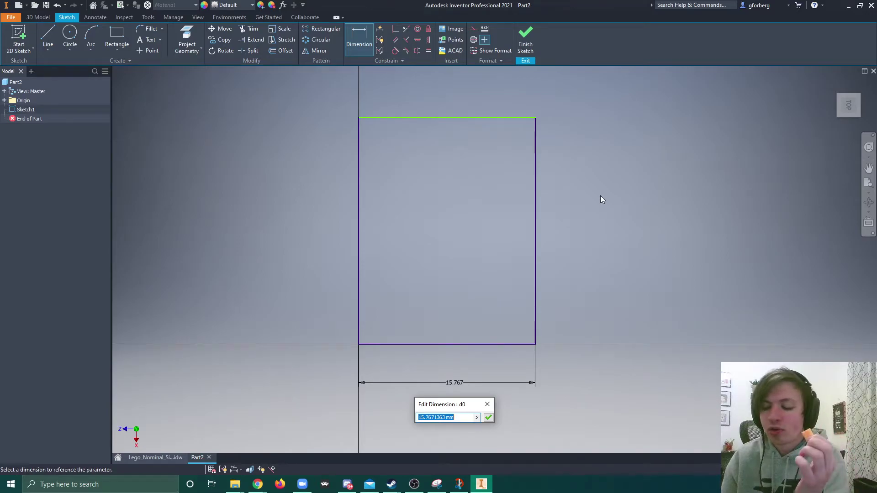
pyautogui.write('2')
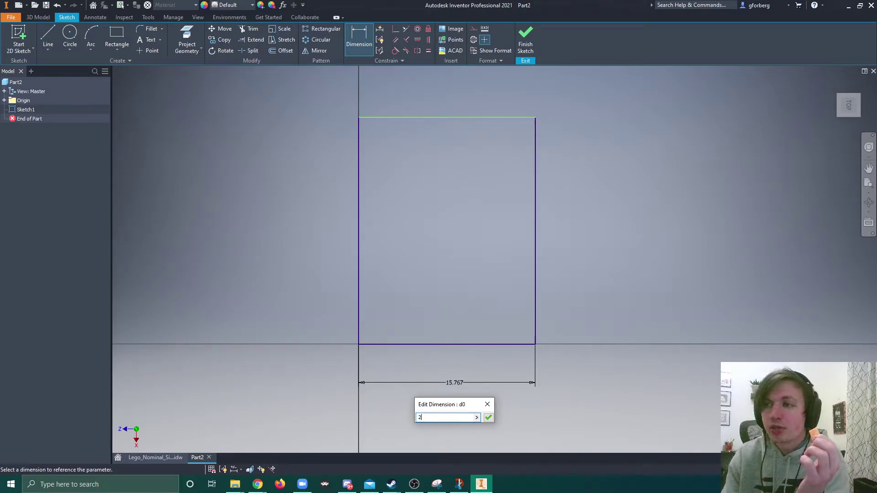
pyautogui.write('*8')
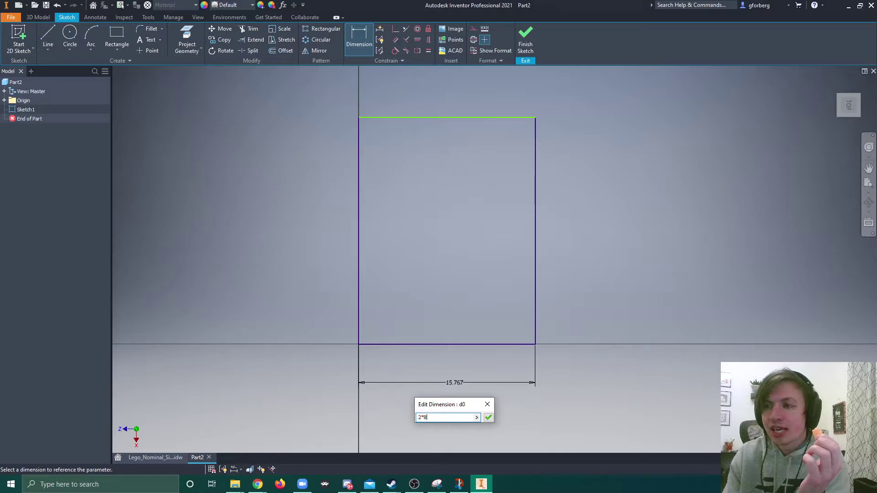
pyautogui.write('-.')
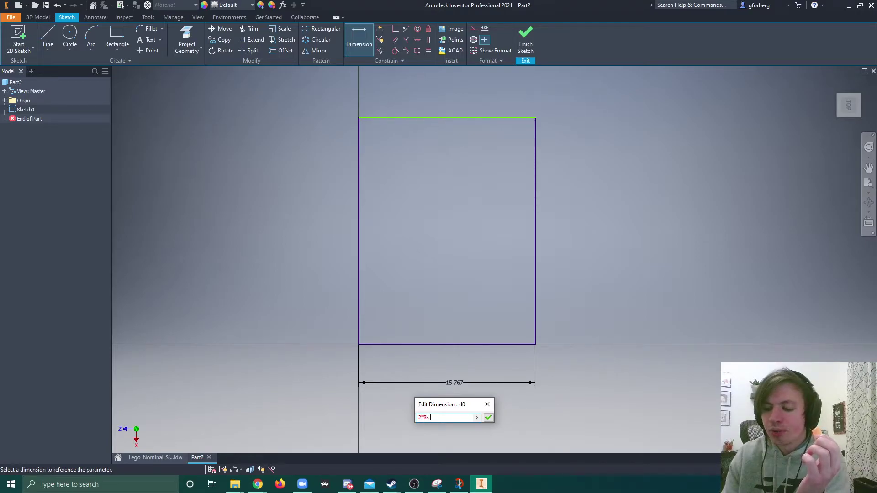
pyautogui.write('2')
pyautogui.press('Return')
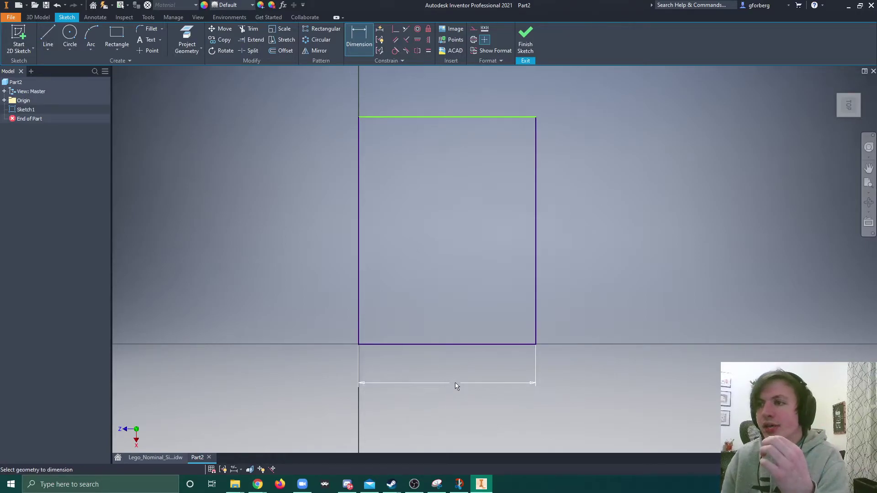
pyautogui.click(466, 117)
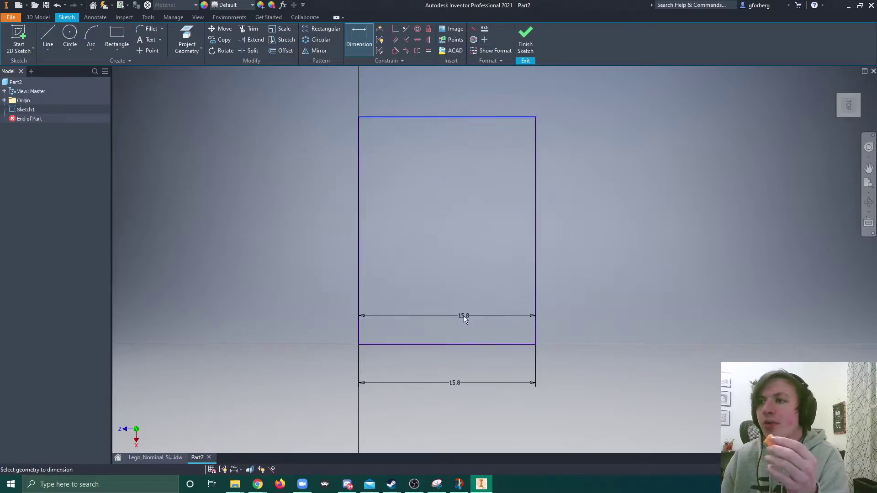
pyautogui.click(467, 341)
pyautogui.click(578, 243)
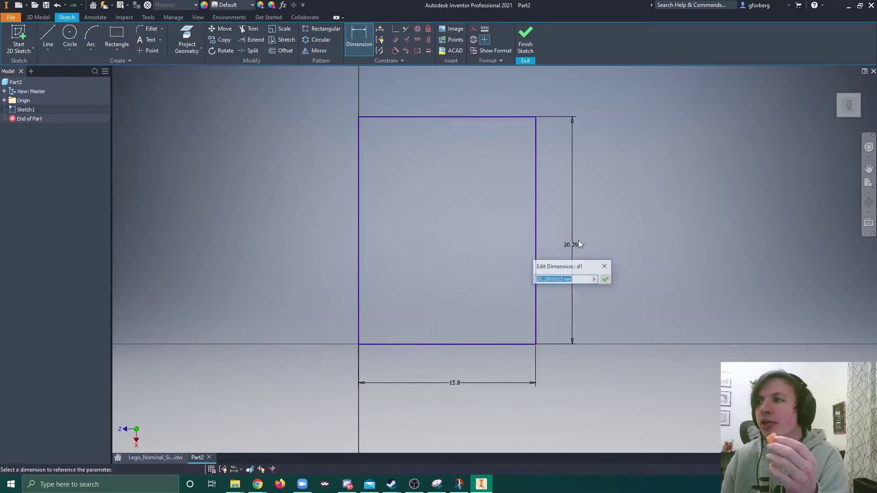
pyautogui.write('3')
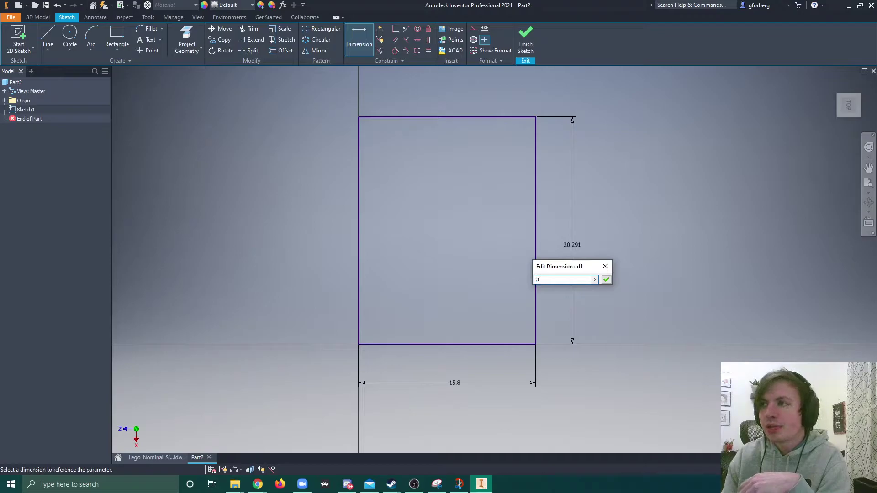
pyautogui.write('*8-.2')
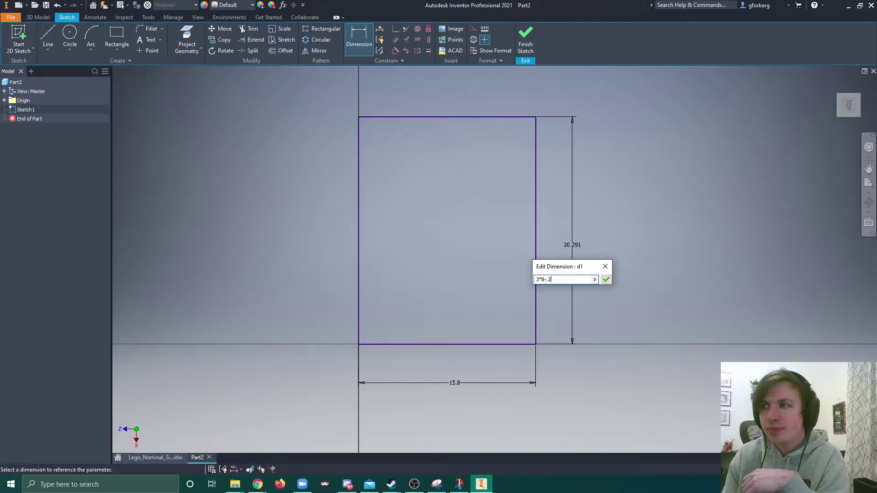
pyautogui.press('Return')
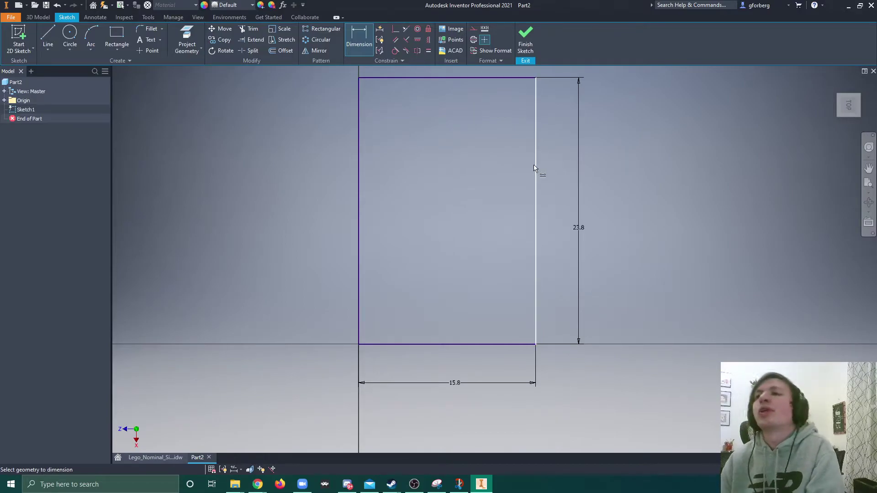
# Finish the sketch and extrude the rectangle 9.6 mm into a solid block.
pyautogui.click(526, 39)
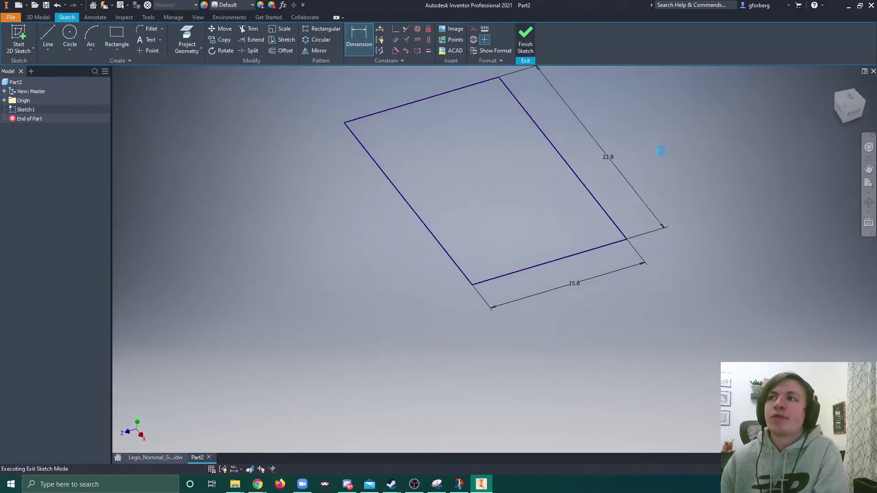
pyautogui.click(48, 35)
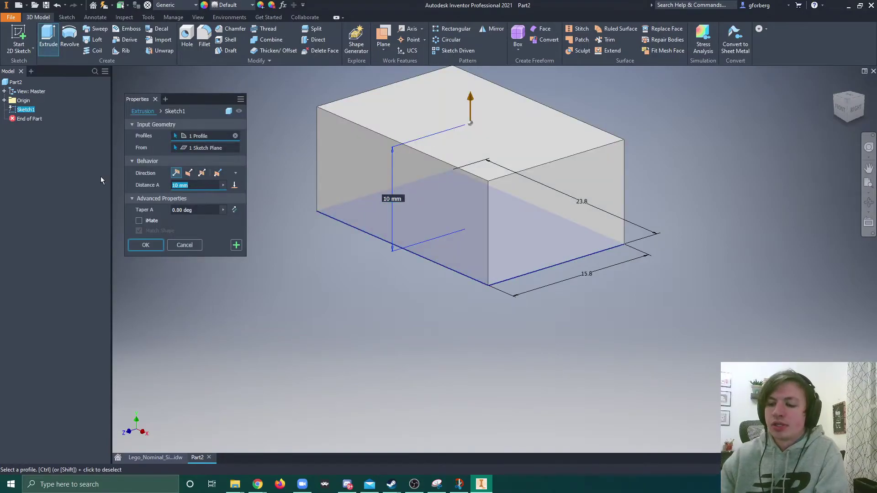
pyautogui.write('9.6')
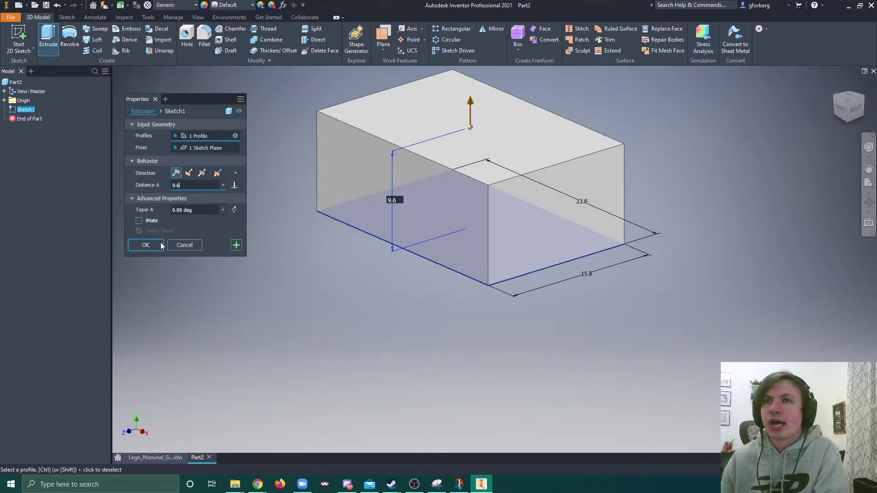
pyautogui.click(160, 245)
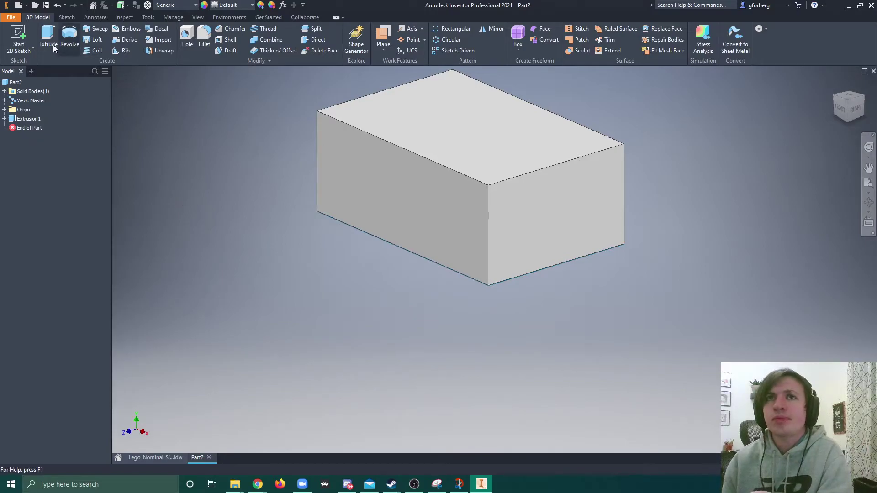
pyautogui.click(26, 43)
# Draw an inner rectangle on the block's top face.
pyautogui.click(397, 122)
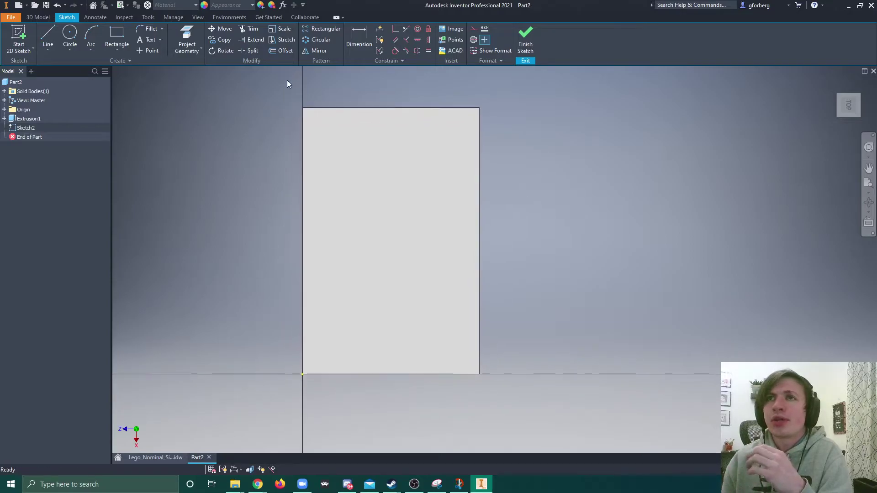
pyautogui.click(117, 36)
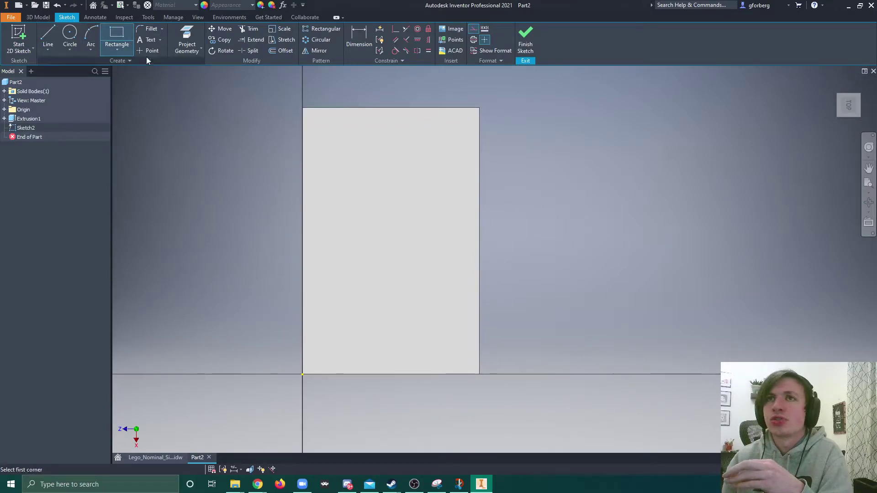
pyautogui.click(335, 145)
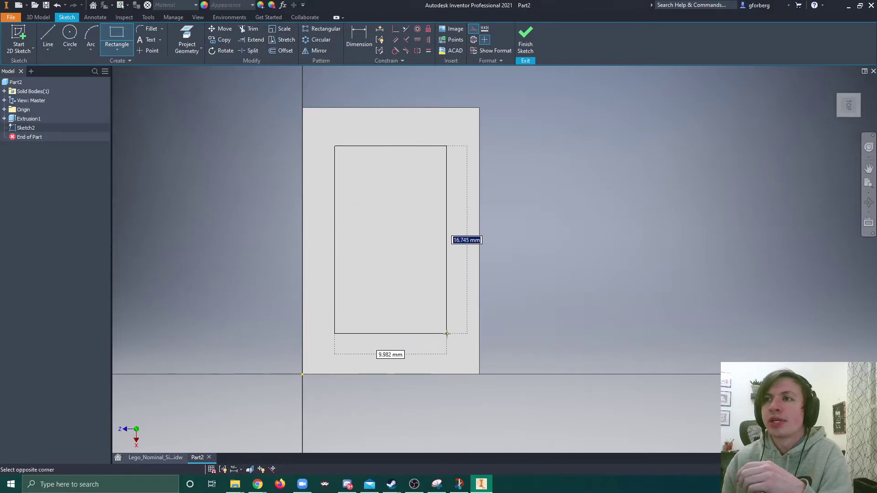
pyautogui.click(446, 334)
pyautogui.press('Escape')
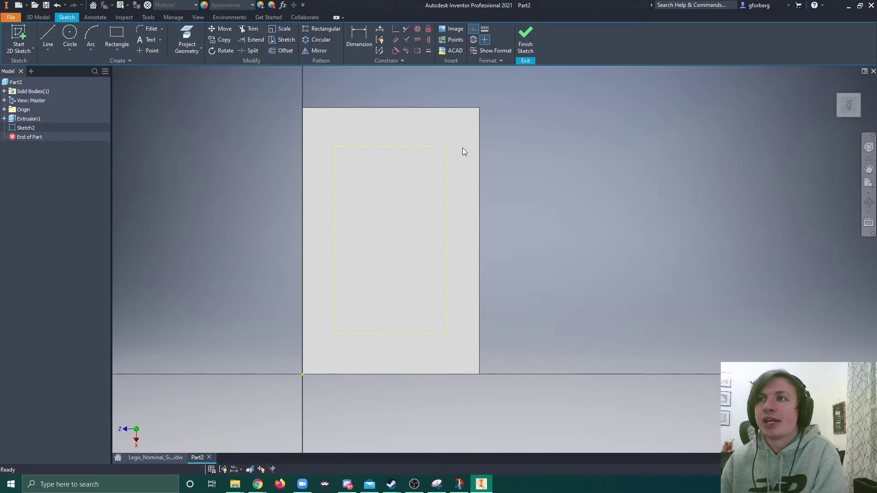
# Dimension the left and top insets of the inner rectangle to 3.9 mm.
pyautogui.click(361, 40)
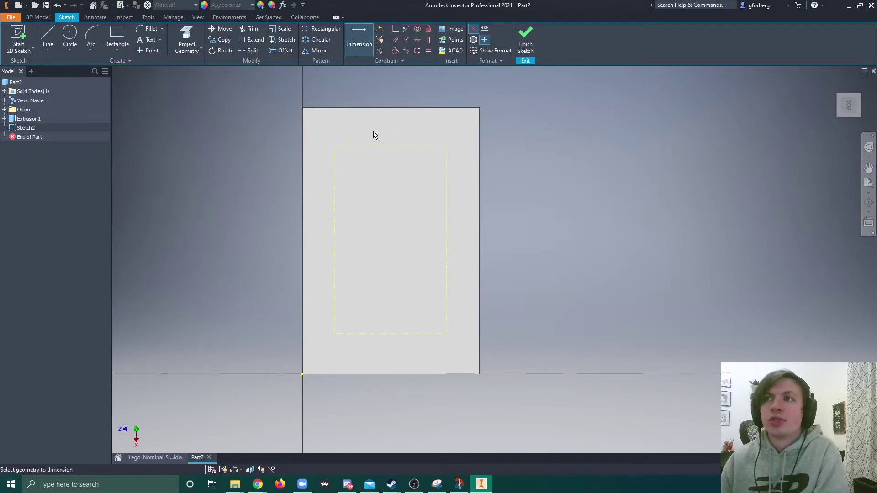
pyautogui.click(335, 161)
pyautogui.click(302, 172)
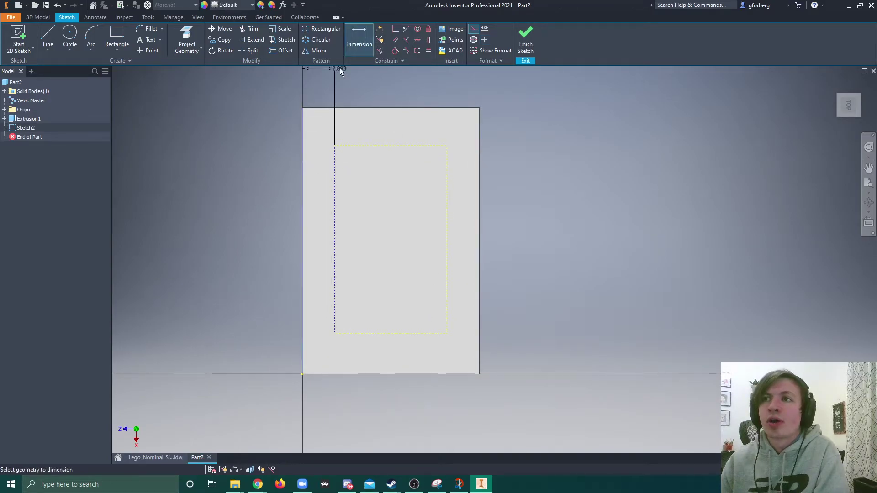
pyautogui.click(325, 91)
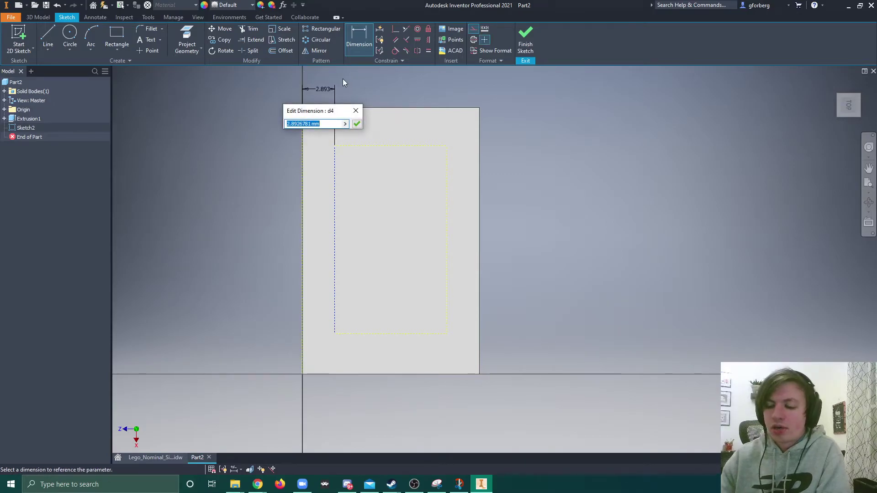
pyautogui.write('3.9')
pyautogui.press('Return')
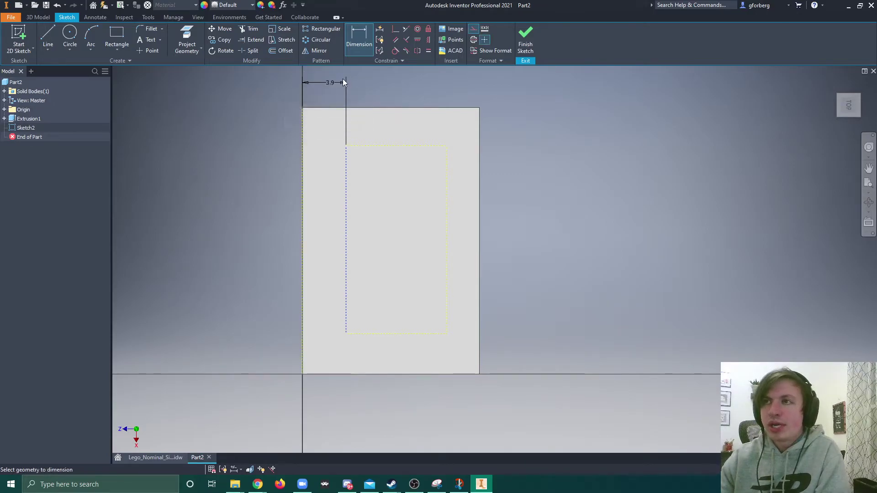
pyautogui.click(364, 147)
pyautogui.click(376, 108)
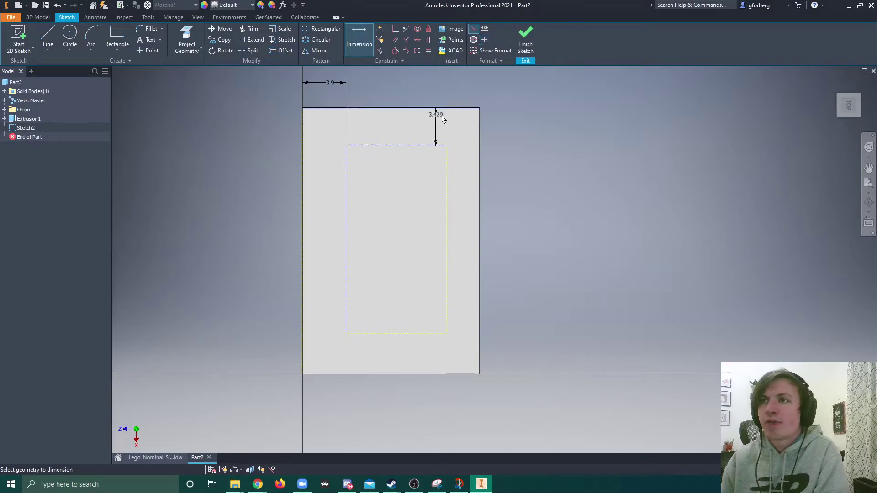
pyautogui.click(514, 131)
pyautogui.write('3.9')
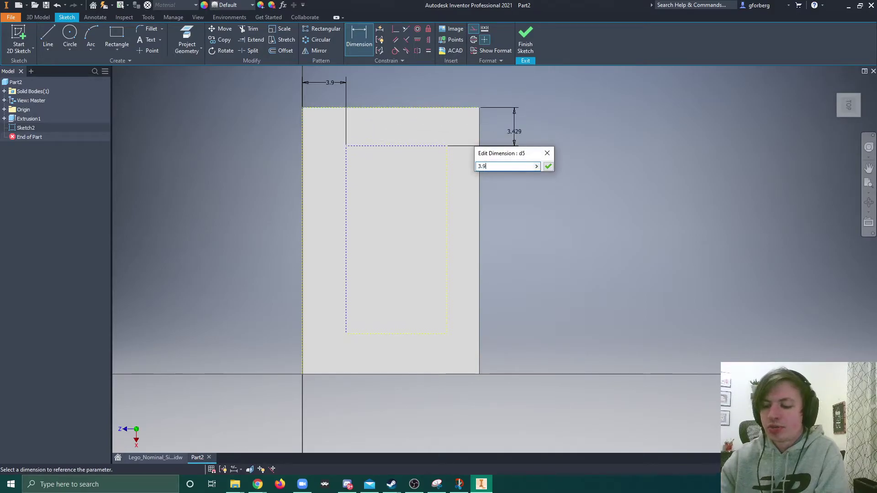
pyautogui.press('Return')
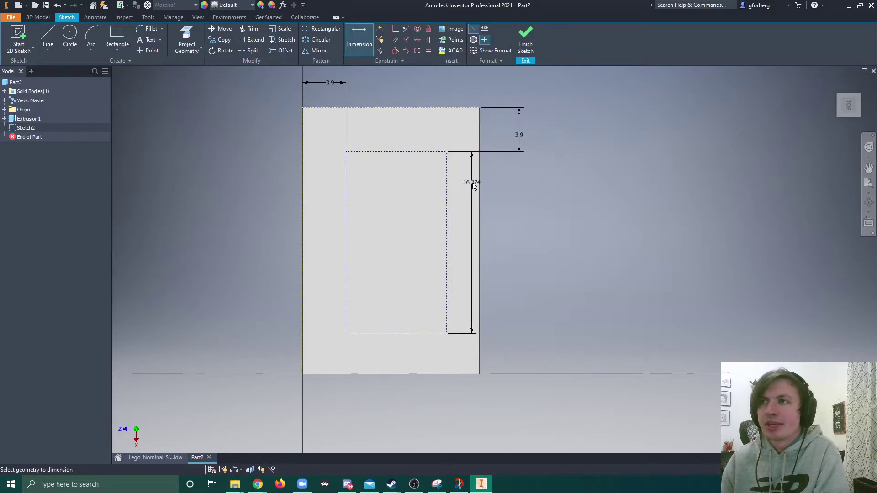
# Dimension the right and bottom insets of the inner rectangle to 3.9 mm.
pyautogui.click(480, 190)
pyautogui.click(446, 164)
pyautogui.click(463, 85)
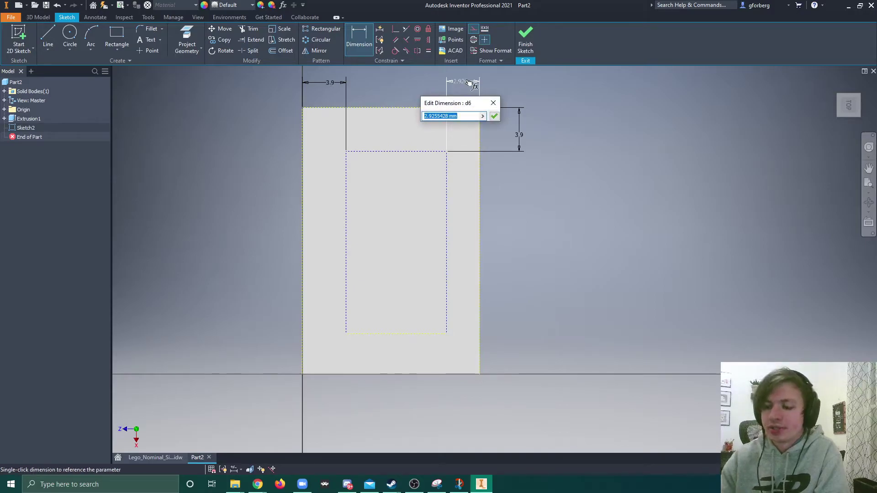
pyautogui.write('3.9')
pyautogui.press('Return')
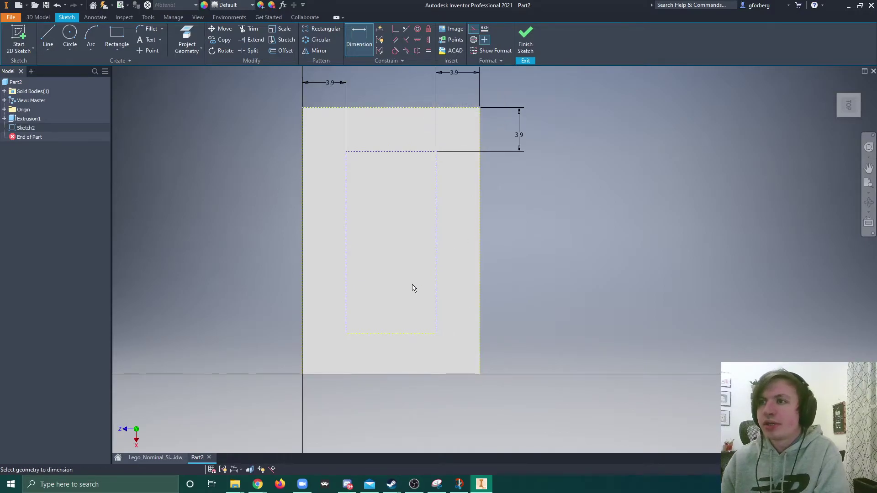
pyautogui.click(399, 333)
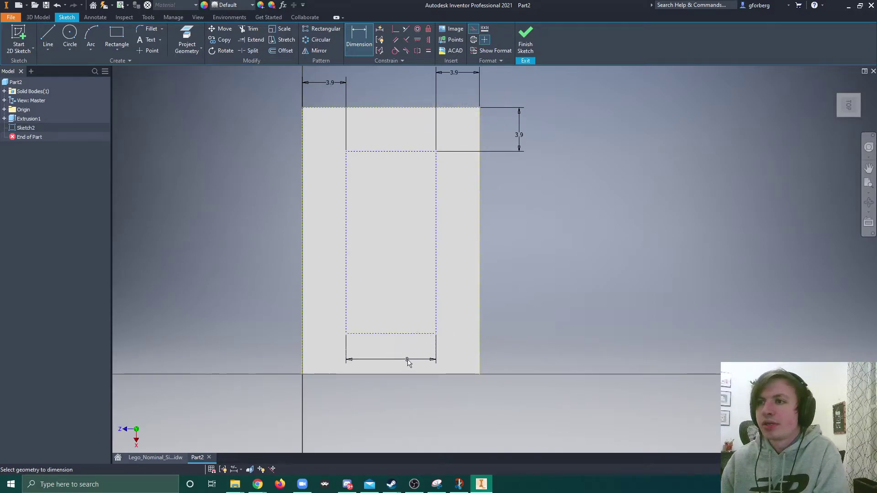
pyautogui.click(425, 373)
pyautogui.click(520, 343)
pyautogui.write('3.9')
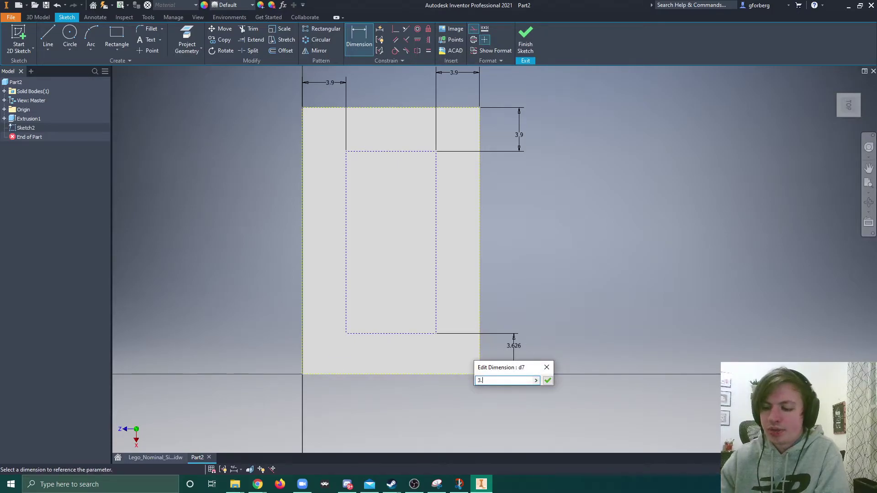
pyautogui.press('Return')
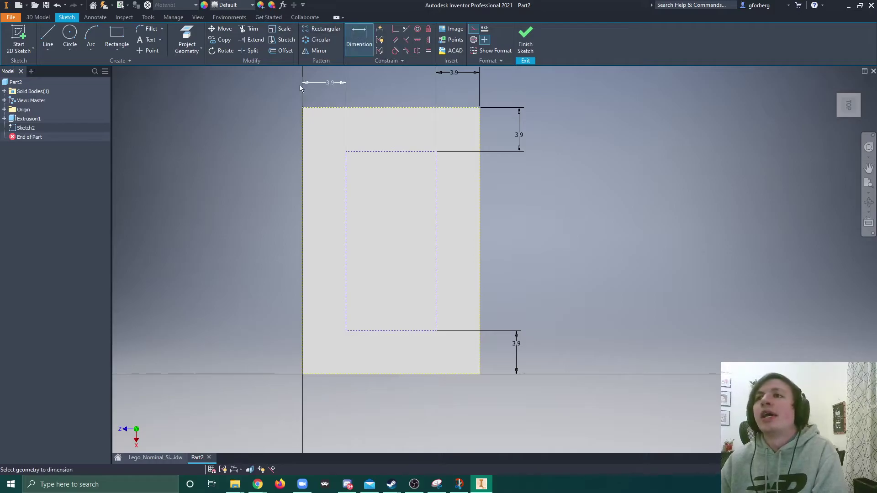
# Add the inner rectangle's 16 mm height as a driven reference dimension.
pyautogui.click(372, 152)
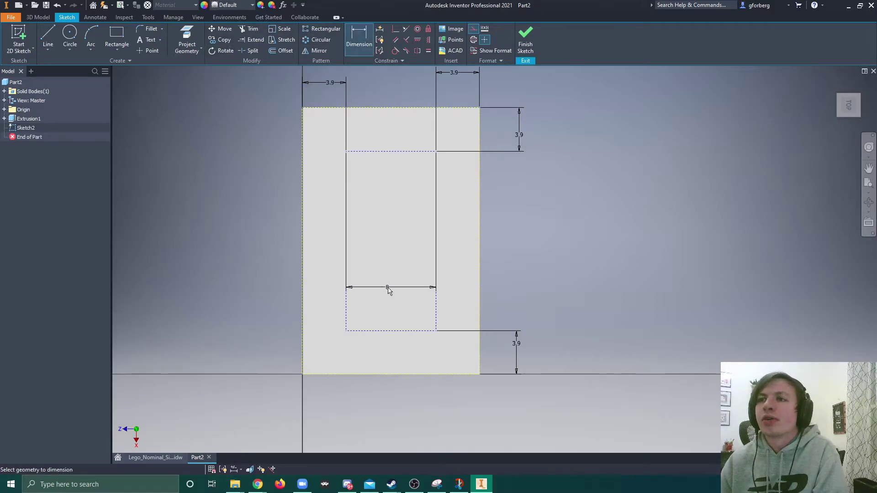
pyautogui.click(392, 331)
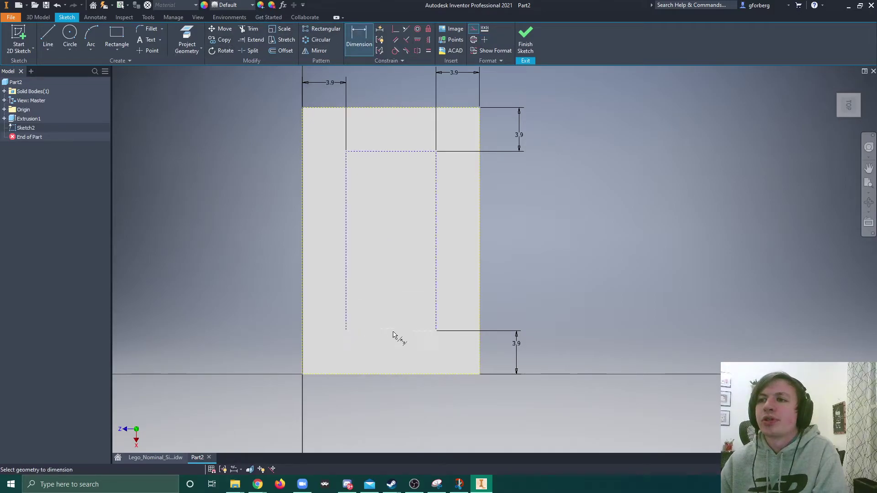
pyautogui.click(265, 245)
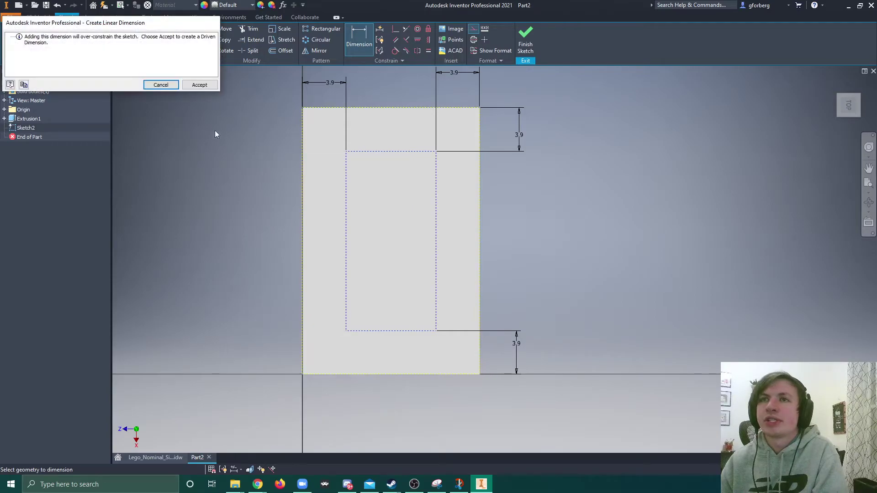
pyautogui.click(198, 86)
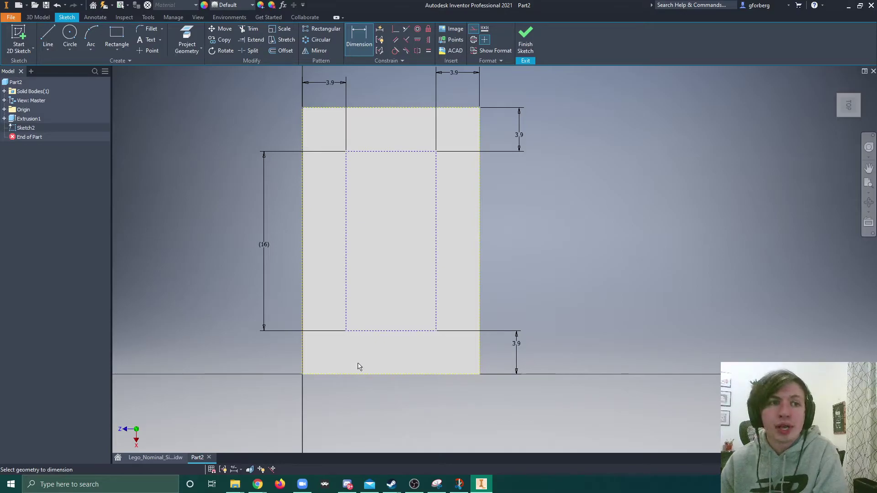
# Draw a line across the inner rectangle's middle, from its left edge to its right edge.
pyautogui.click(48, 37)
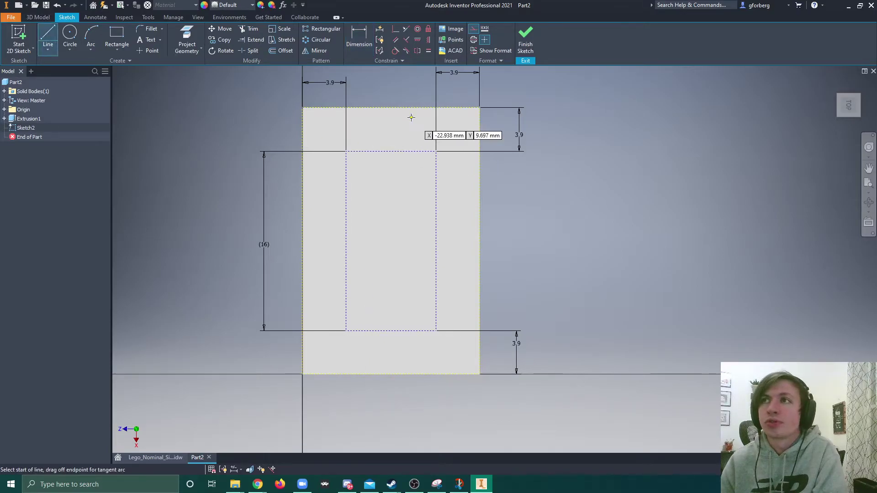
pyautogui.click(345, 241)
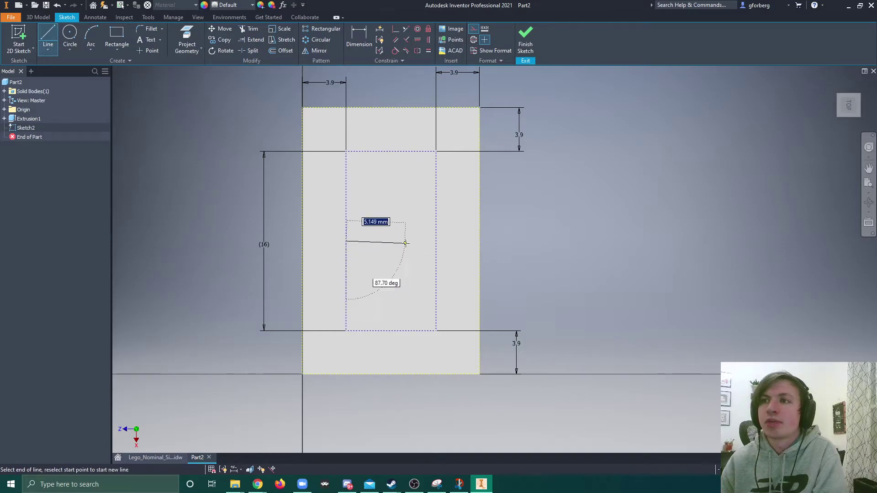
pyautogui.click(436, 241)
pyautogui.press('Escape')
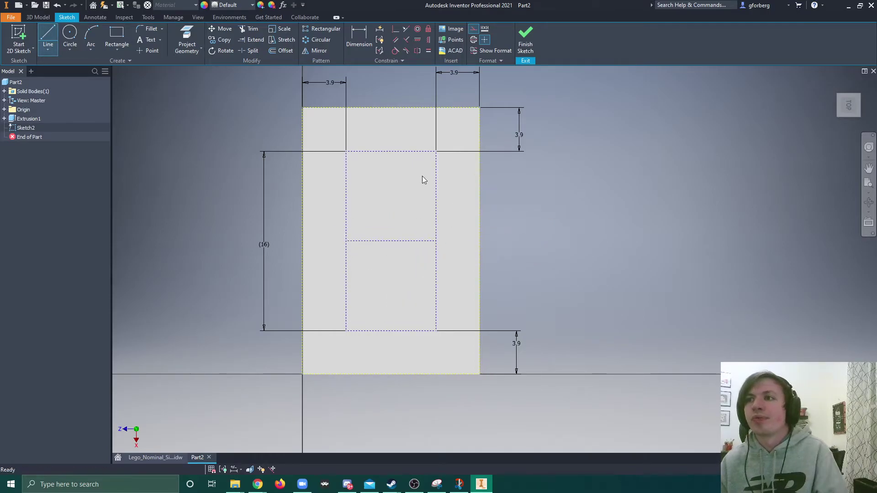
# Draw a 4.8 mm circle beside the sketch.
pyautogui.click(70, 37)
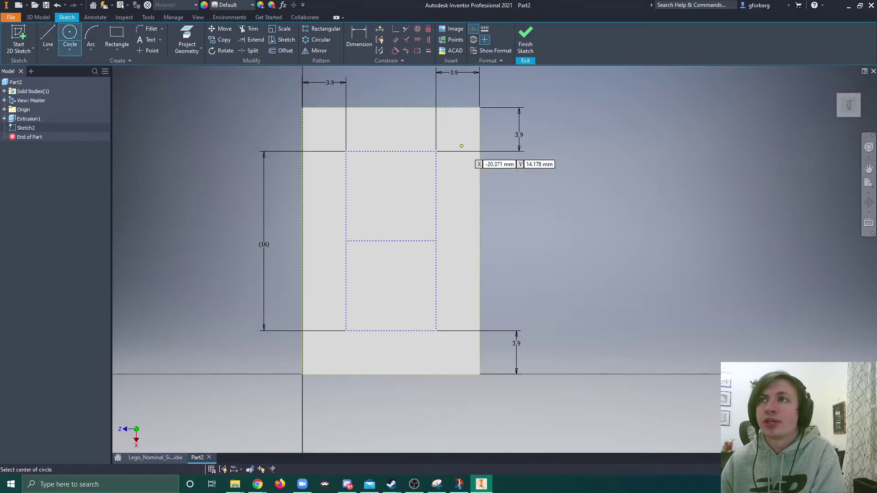
pyautogui.click(611, 223)
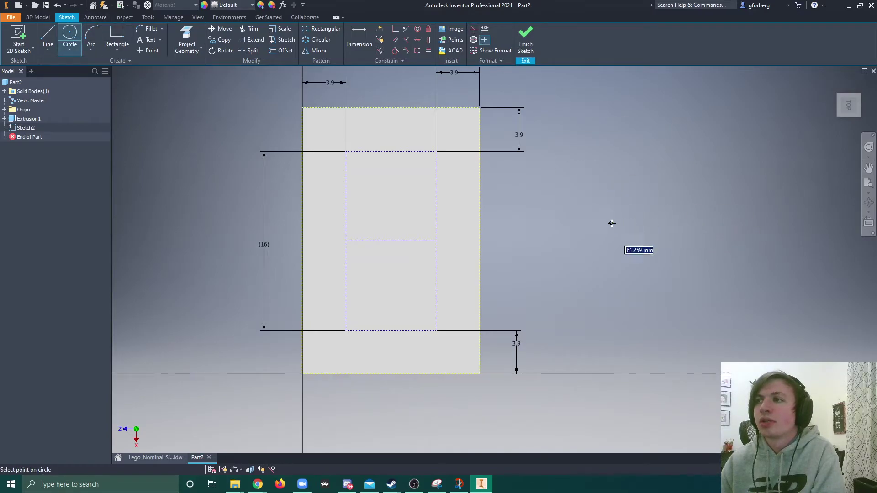
pyautogui.write('4.')
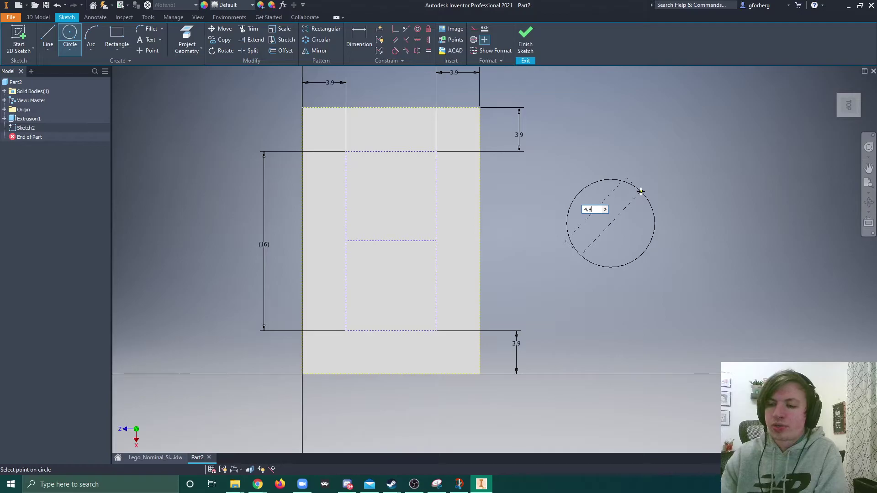
pyautogui.write('8')
pyautogui.press('Return')
# Copy the circle onto the remaining five grid points and delete the original.
pyautogui.click(226, 40)
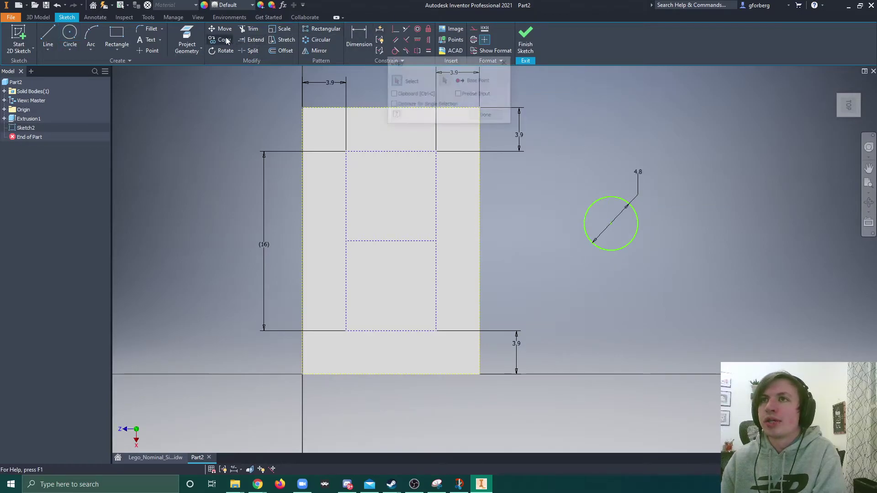
pyautogui.click(635, 206)
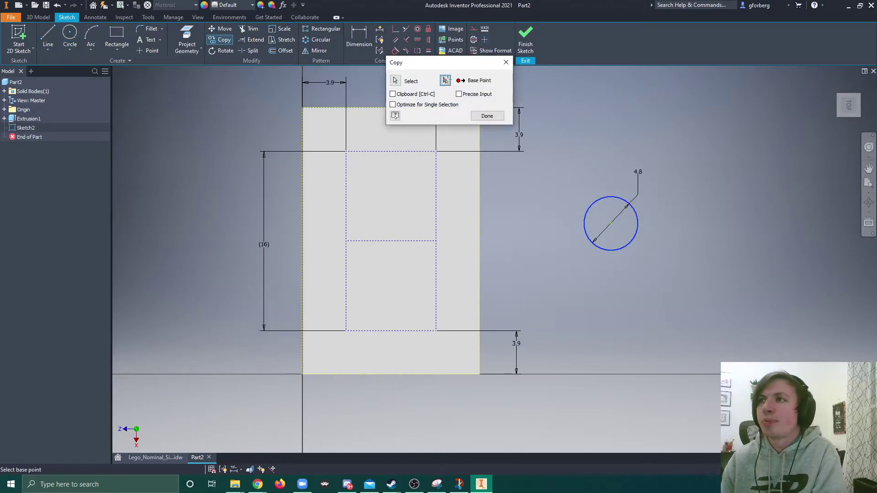
pyautogui.click(611, 224)
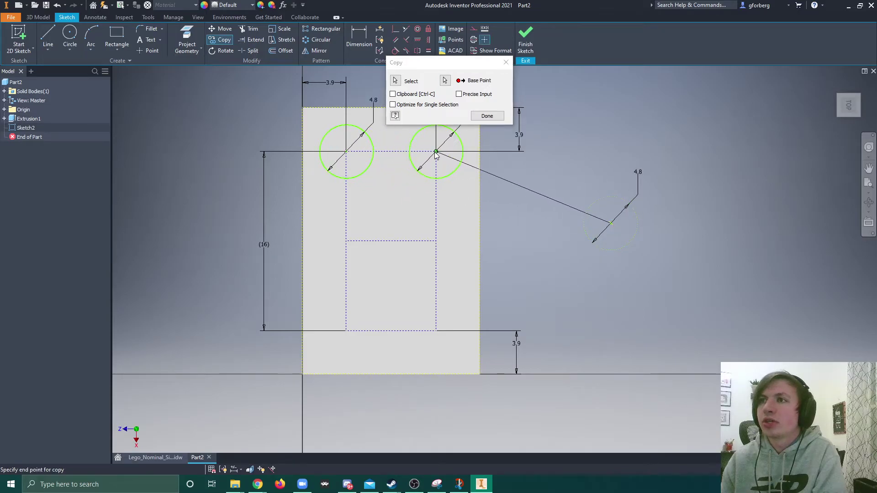
pyautogui.click(437, 151)
pyautogui.click(346, 241)
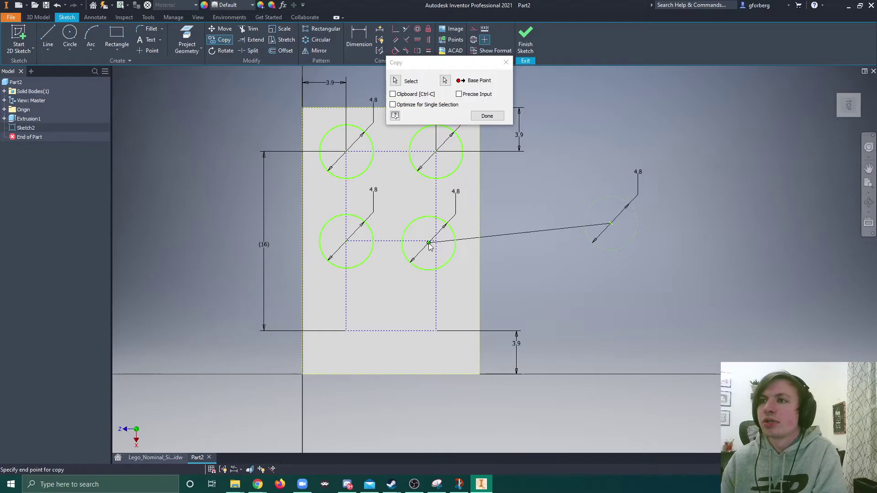
pyautogui.click(437, 241)
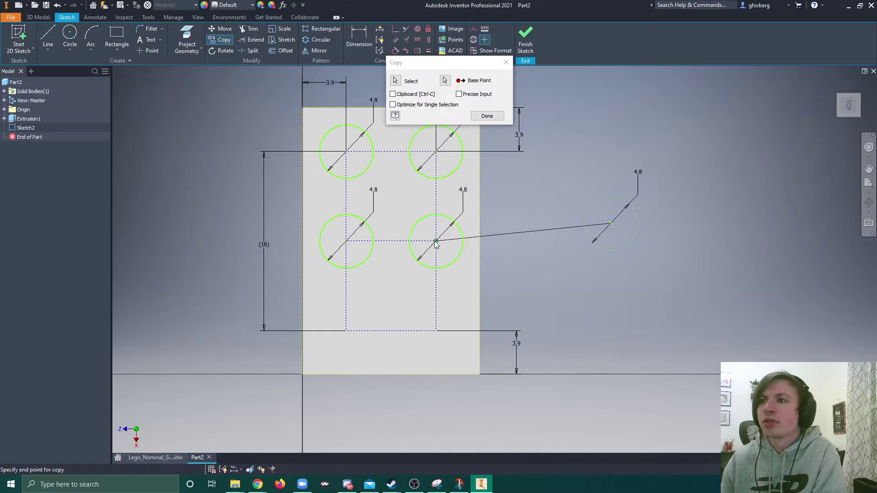
pyautogui.click(436, 331)
pyautogui.click(346, 331)
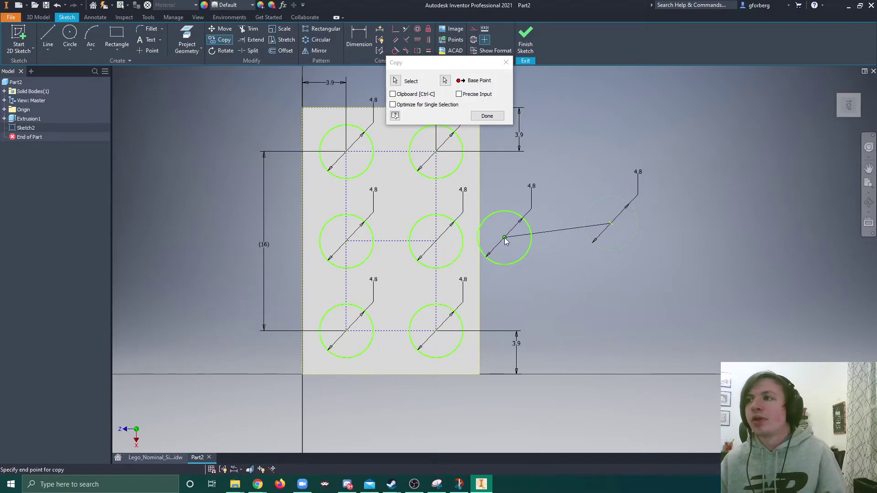
pyautogui.press('Escape')
pyautogui.press('Delete')
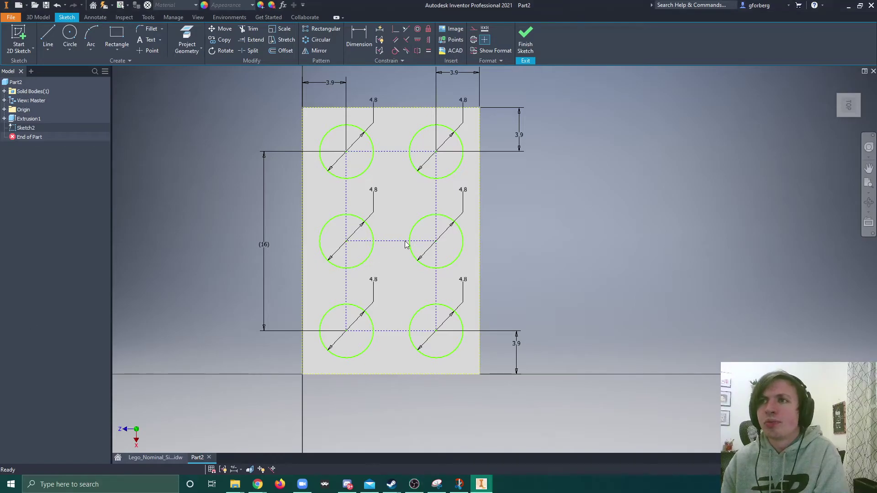
# Extrude all six stud circles 1.7 mm above the block.
pyautogui.click(526, 38)
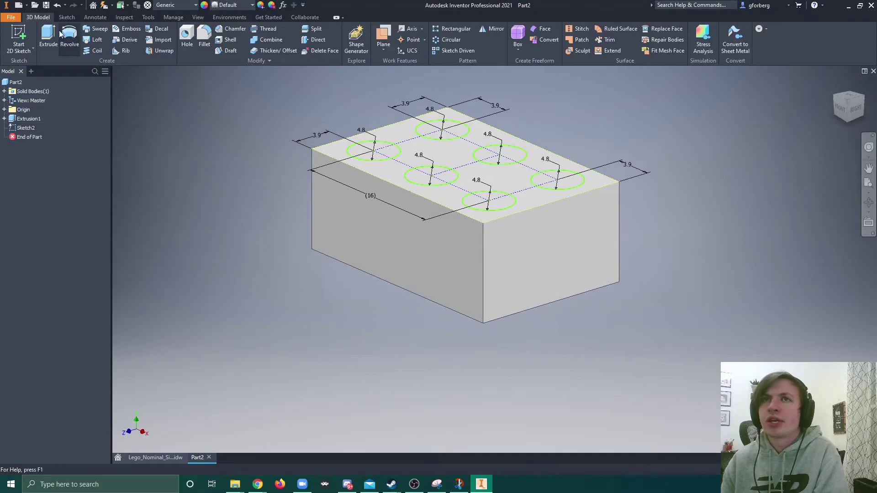
pyautogui.click(48, 39)
pyautogui.scroll(3, 359, 144)
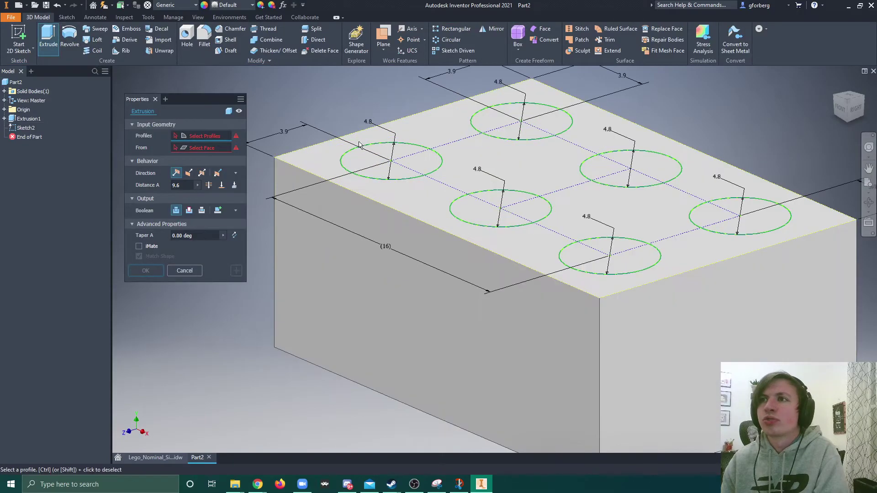
pyautogui.click(432, 171)
pyautogui.click(514, 142)
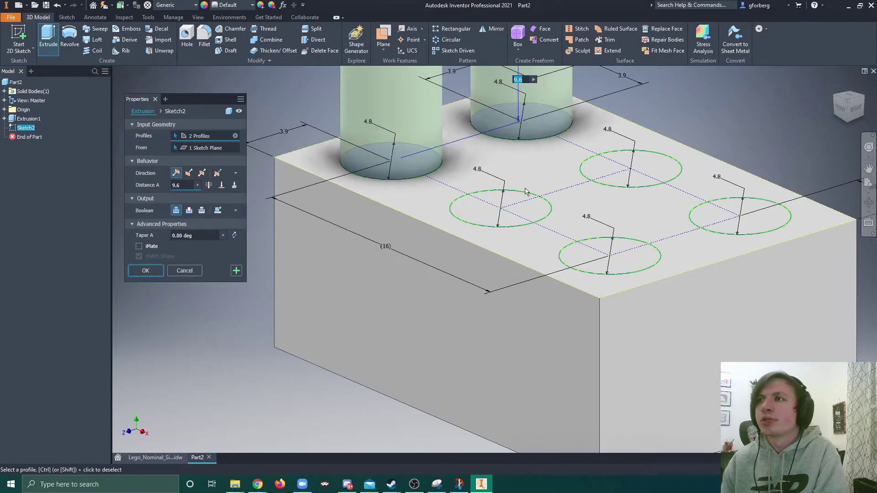
pyautogui.click(525, 201)
pyautogui.click(626, 181)
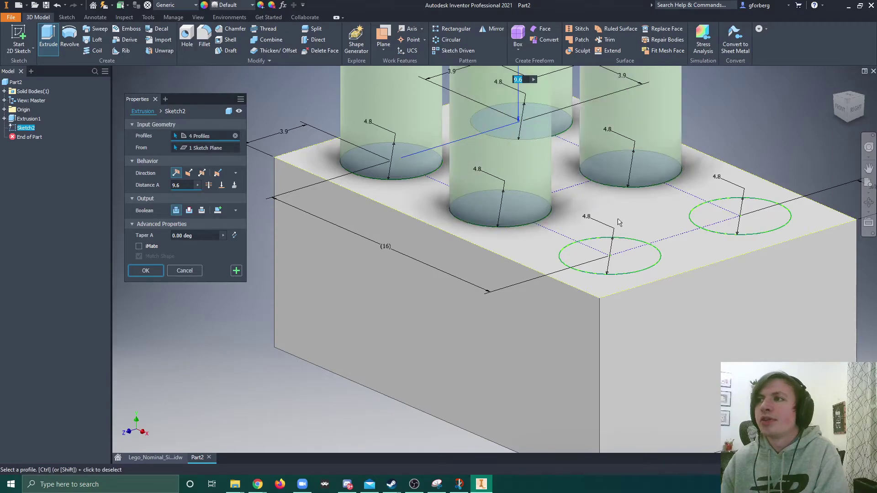
pyautogui.click(628, 246)
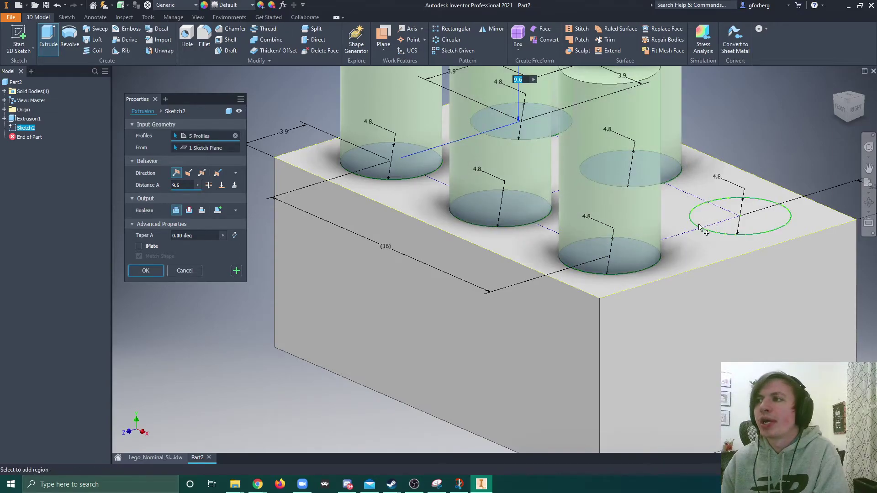
pyautogui.click(697, 226)
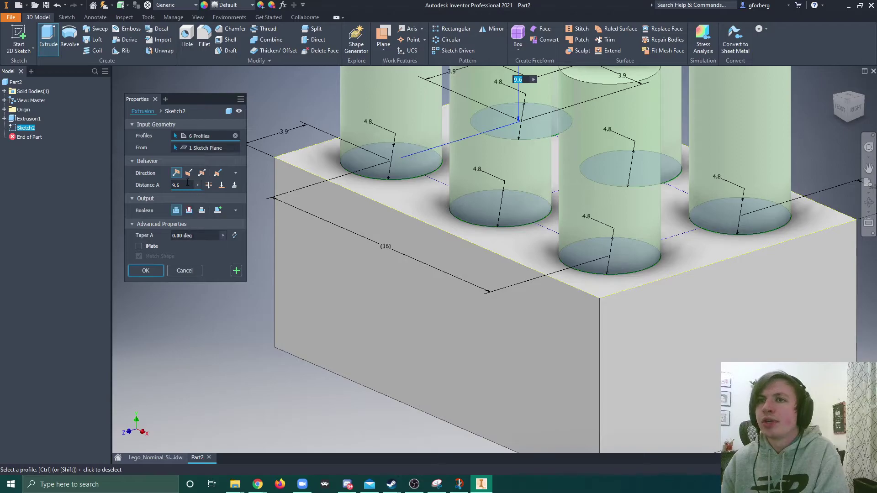
pyautogui.write('1.7')
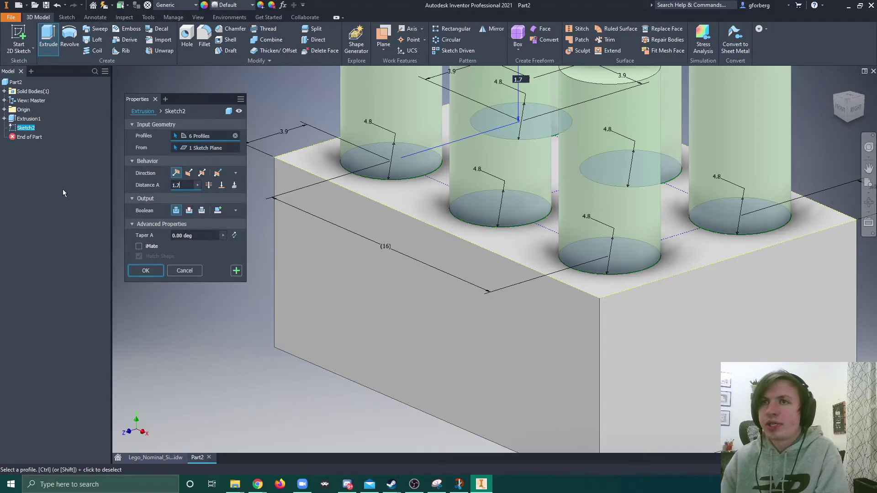
pyautogui.click(145, 270)
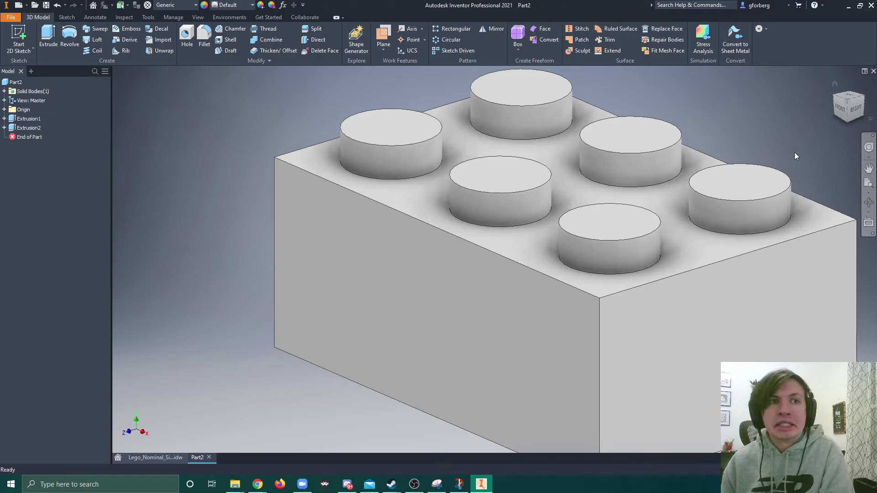
# Shell the brick from its underside, removing the bottom face, with 1.3 mm walls.
pyautogui.click(844, 121)
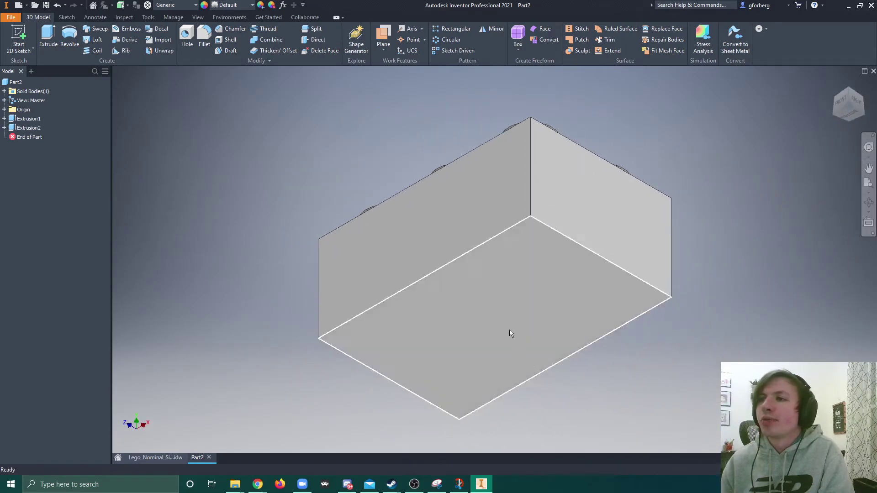
pyautogui.click(229, 40)
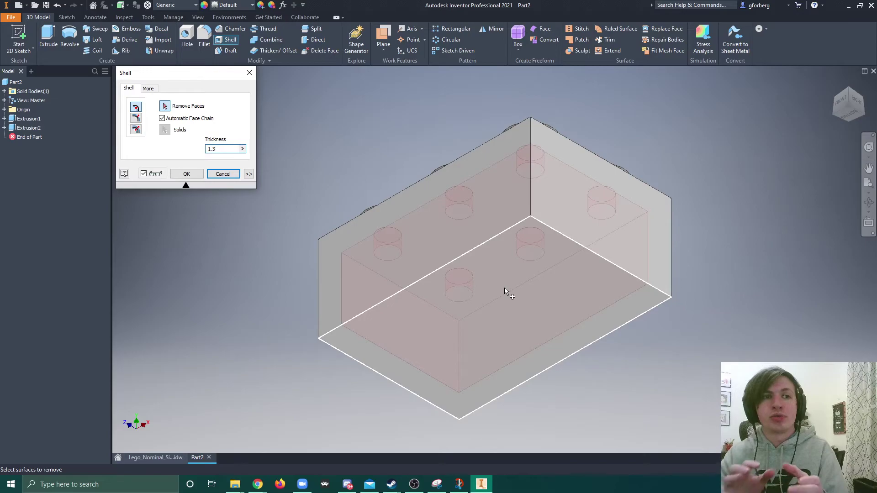
pyautogui.moveTo(519, 305)
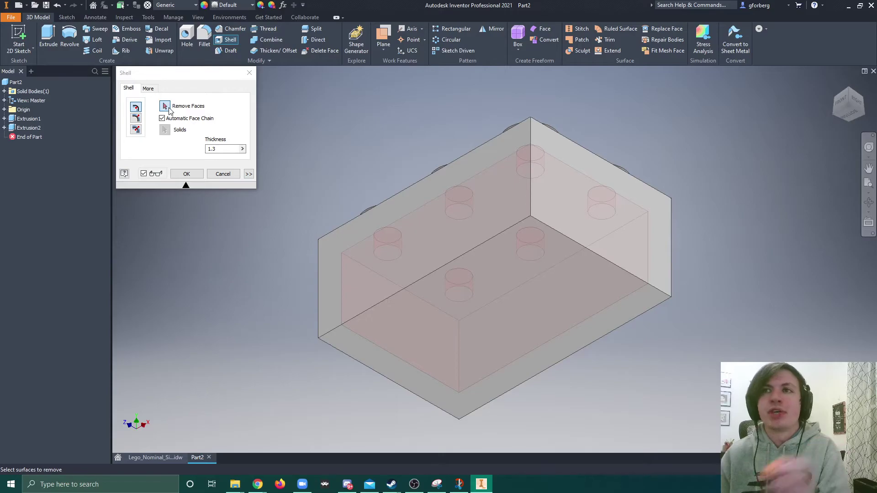
pyautogui.click(473, 311)
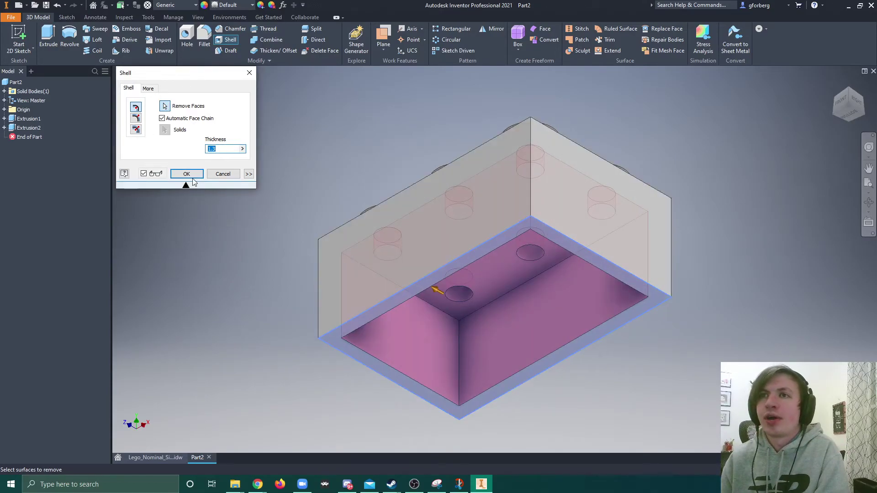
pyautogui.click(180, 174)
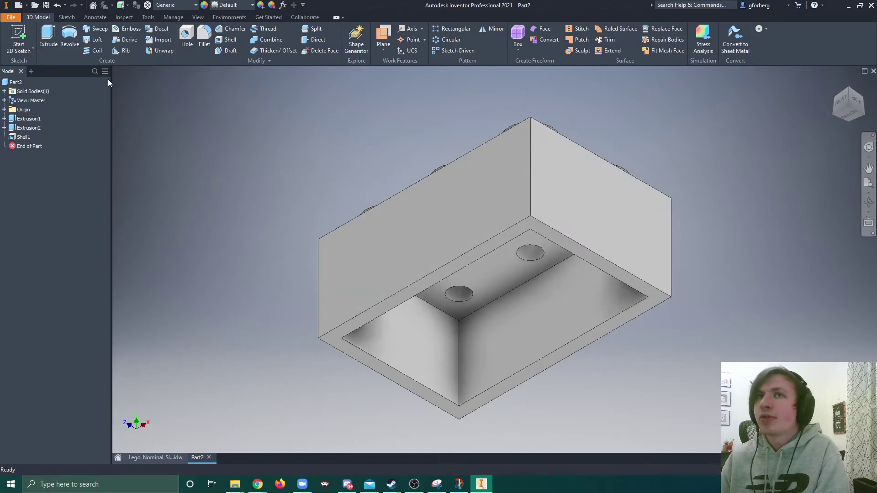
# Start a 2D sketch on the hollow brick's inner ceiling face and frame the underside.
pyautogui.click(18, 39)
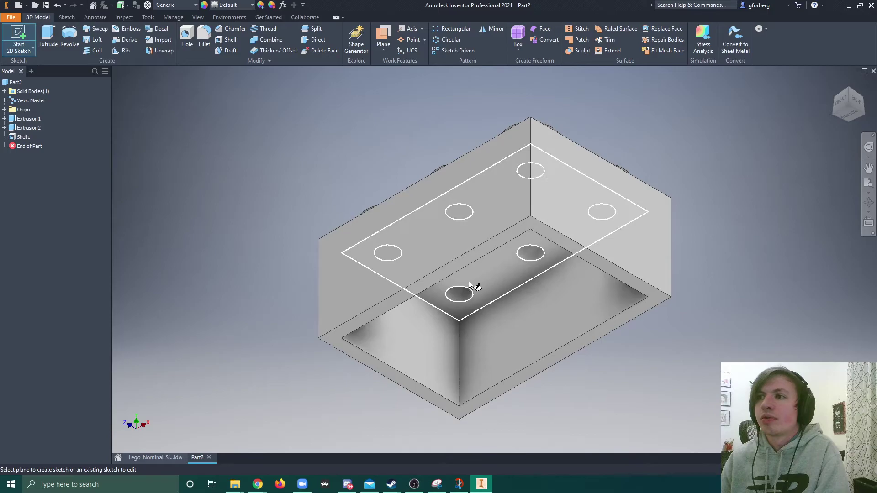
pyautogui.click(489, 278)
pyautogui.moveTo(388, 373)
pyautogui.mouseDown(button='middle')
pyautogui.moveTo(486, 244)
pyautogui.moveTo(467, 244)
pyautogui.mouseUp(button='middle')
pyautogui.scroll(3, 471, 234)
pyautogui.scroll(-3, 503, 237)
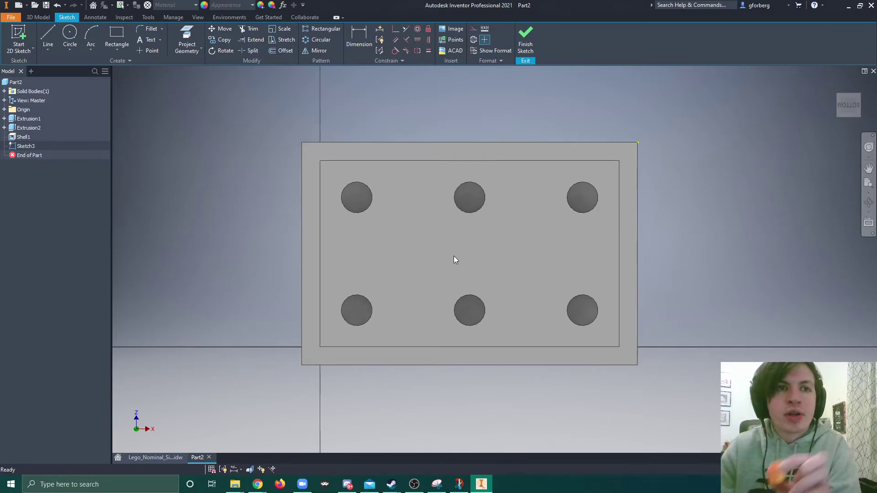
# Draw lines from the top-left circle centre to the bottom-middle, then to the top-right.
pyautogui.click(44, 35)
pyautogui.click(474, 29)
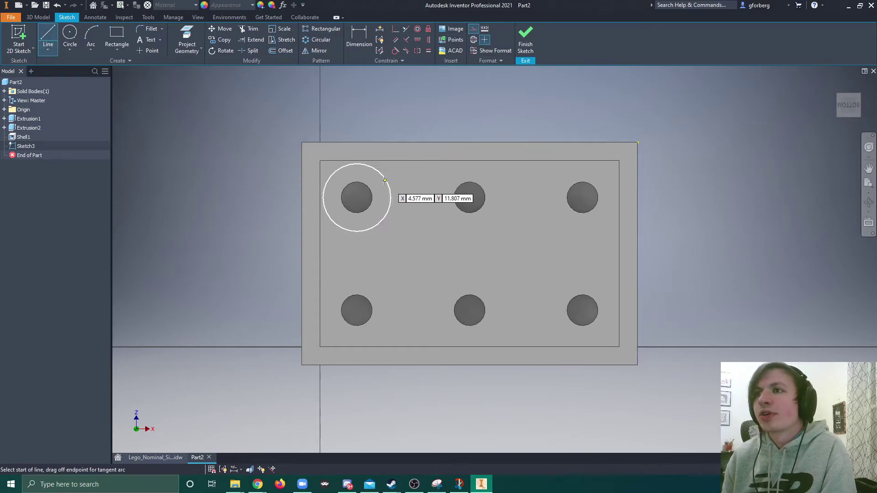
pyautogui.click(357, 198)
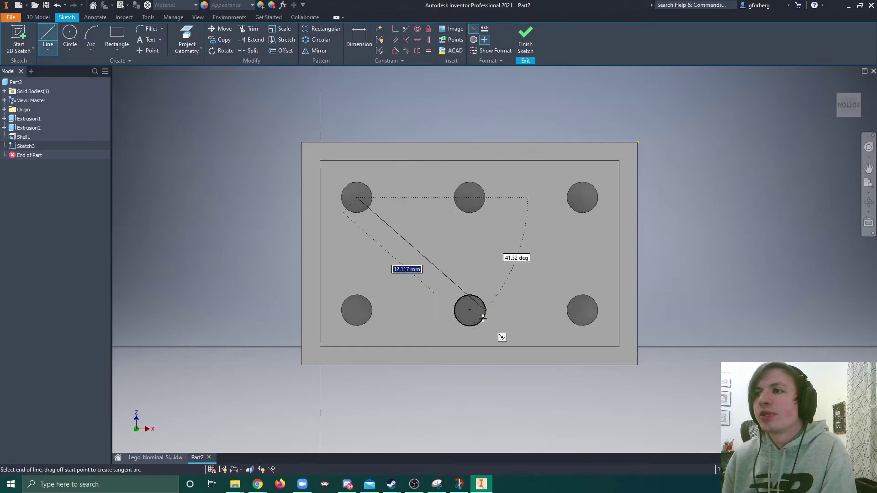
pyautogui.click(470, 311)
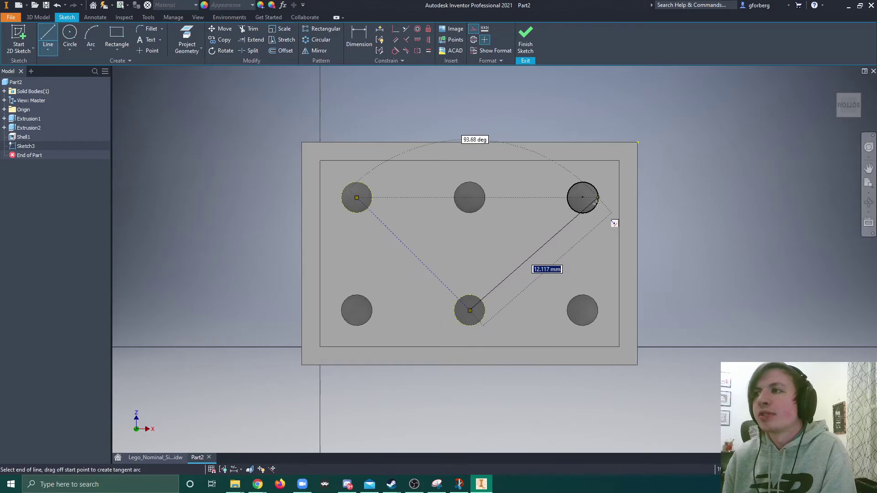
pyautogui.click(584, 198)
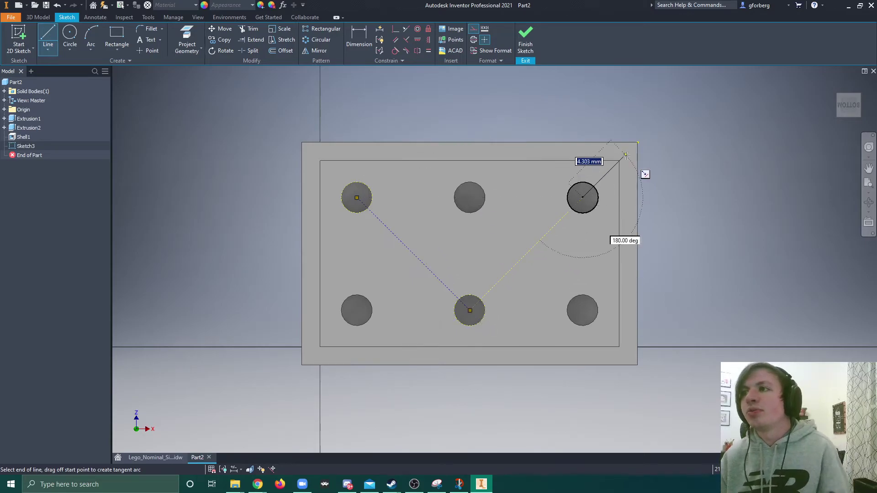
pyautogui.press('Escape')
# Cancel the perpendicular constraint and delete the unwanted diagonal line.
pyautogui.scroll(-5, 589, 201)
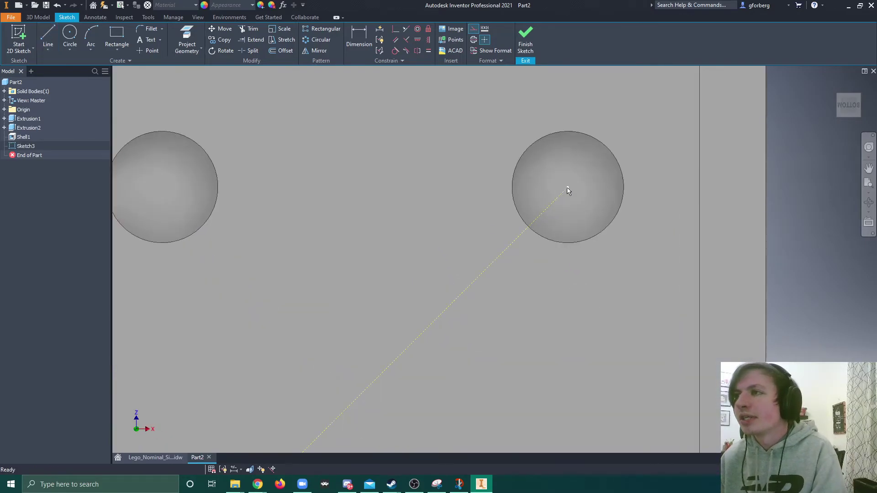
pyautogui.click(396, 29)
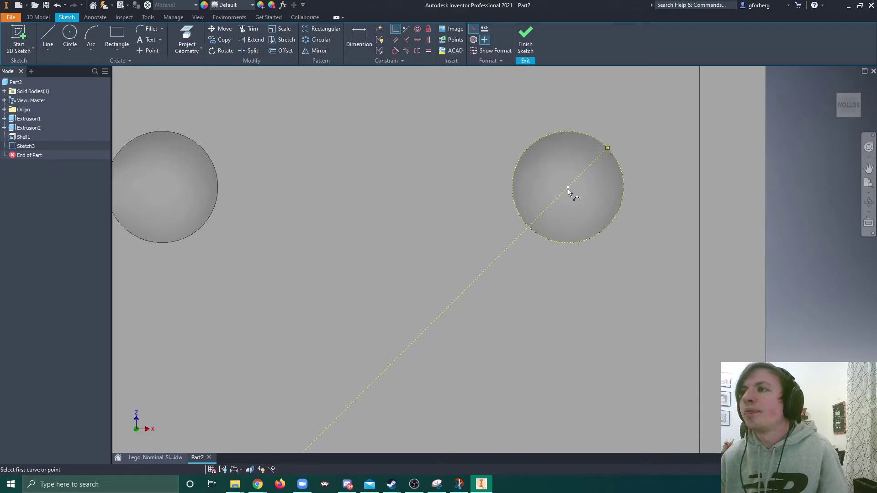
pyautogui.press('Escape')
pyautogui.click(508, 247)
pyautogui.rightClick(508, 248)
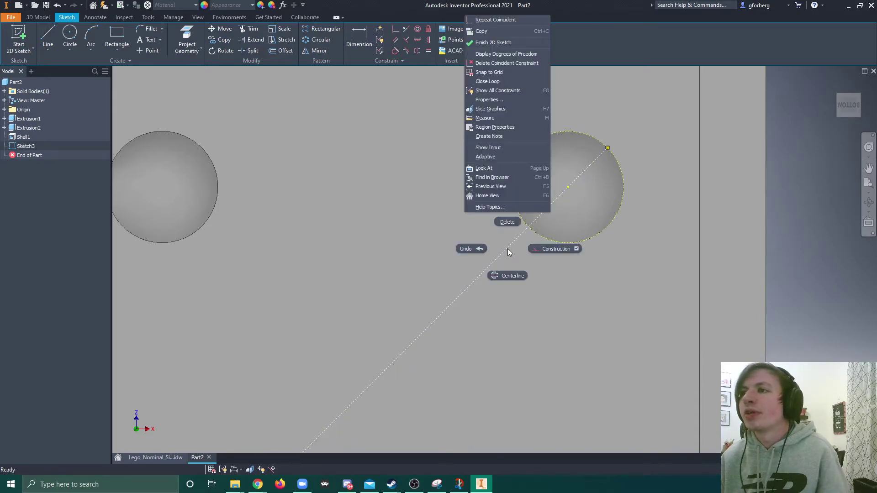
pyautogui.click(521, 228)
pyautogui.scroll(-10, 528, 147)
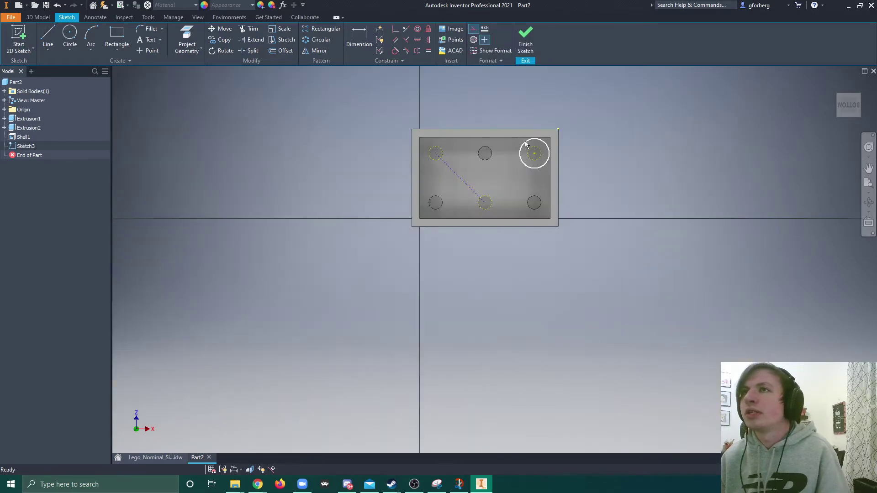
# Draw the second diagonal from the top-middle circle centre to the bottom-right circle centre.
pyautogui.click(48, 36)
pyautogui.scroll(5, 545, 241)
pyautogui.moveTo(422, 169)
pyautogui.mouseDown(button='middle')
pyautogui.moveTo(410, 176)
pyautogui.moveTo(419, 259)
pyautogui.mouseUp(button='middle')
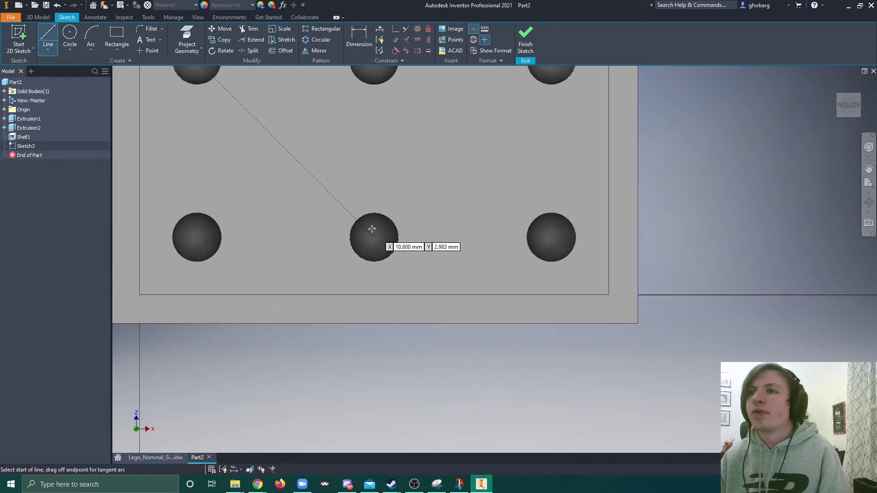
pyautogui.click(375, 237)
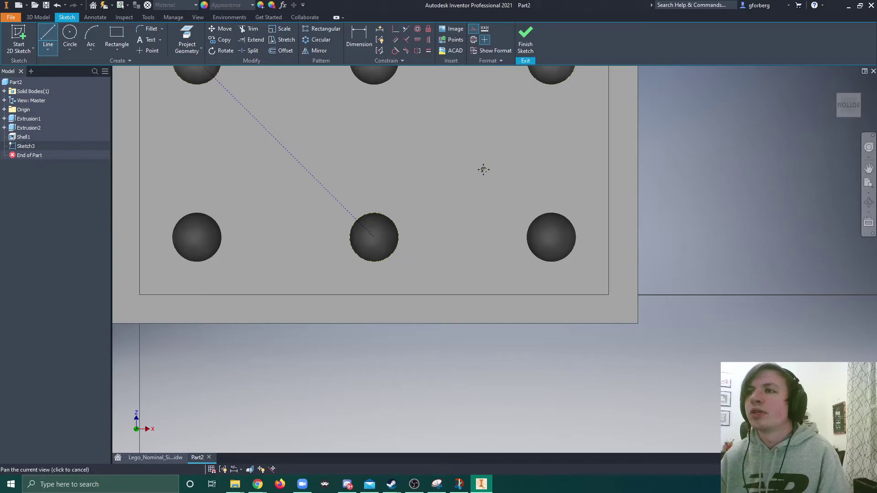
pyautogui.moveTo(484, 169); pyautogui.dragTo(477, 224, button='middle')
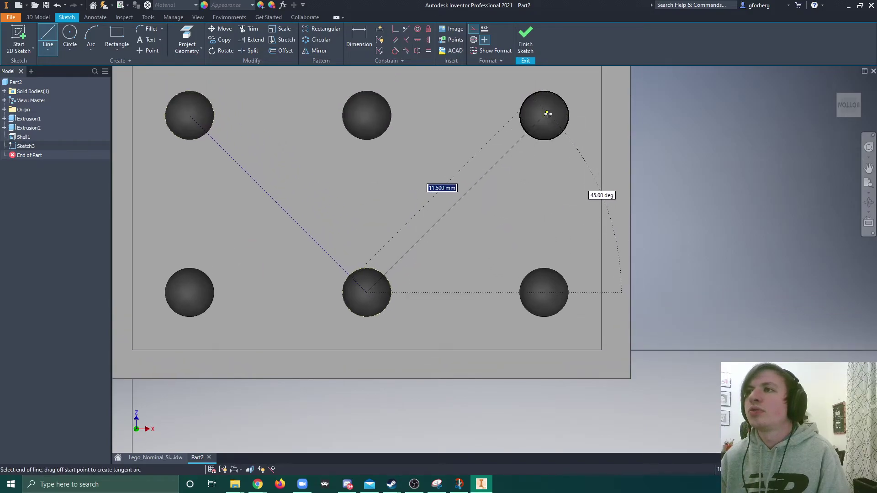
pyautogui.click(546, 115)
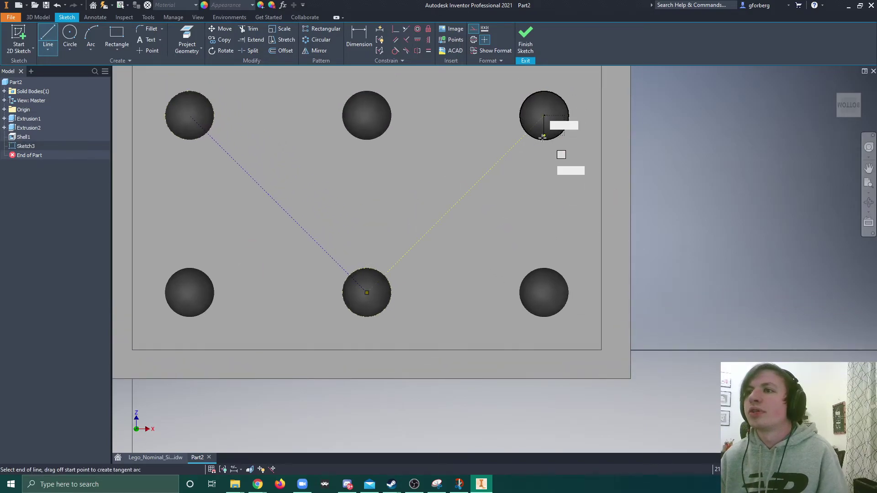
pyautogui.press('Escape')
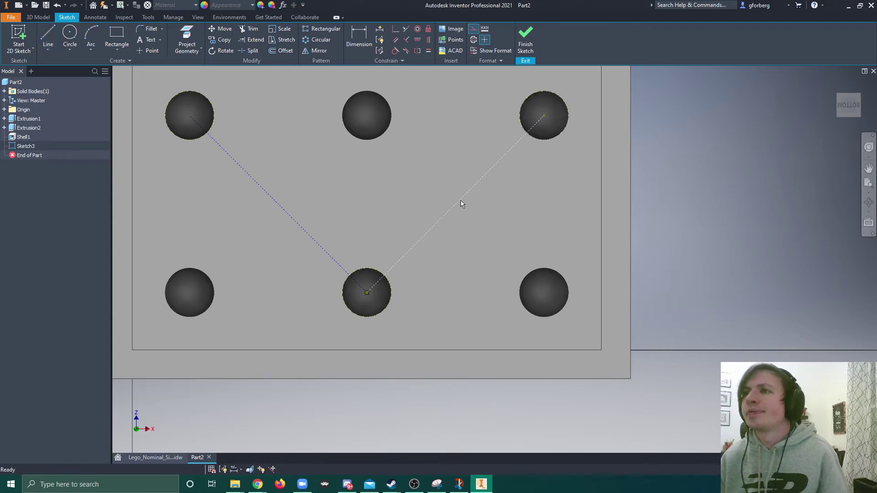
pyautogui.hotkey('ctrl', 'z')
pyautogui.press('l')
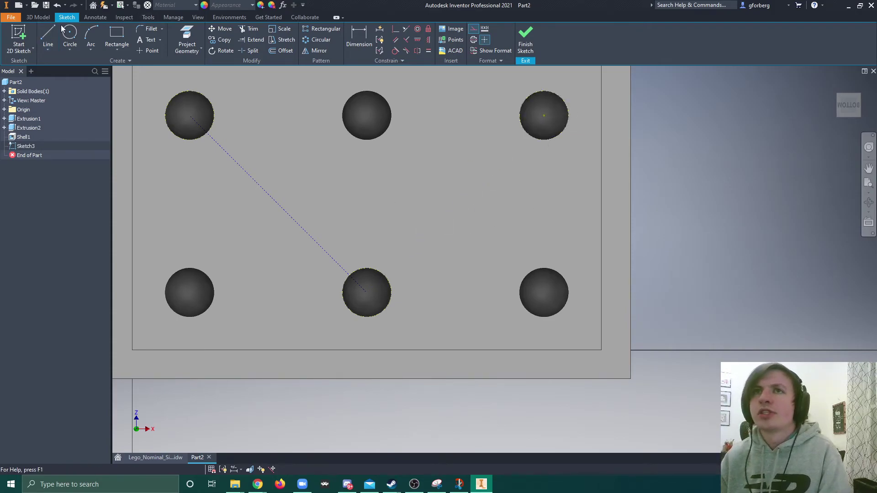
pyautogui.click(367, 114)
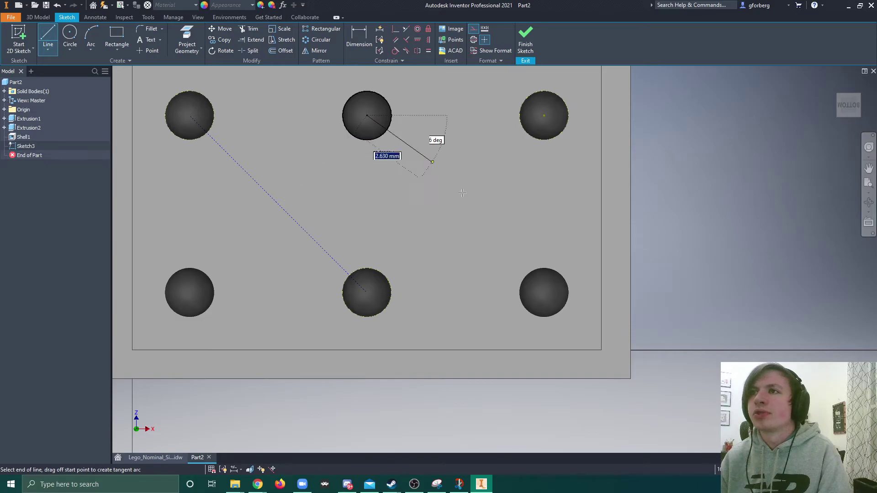
pyautogui.click(544, 293)
pyautogui.press('Escape')
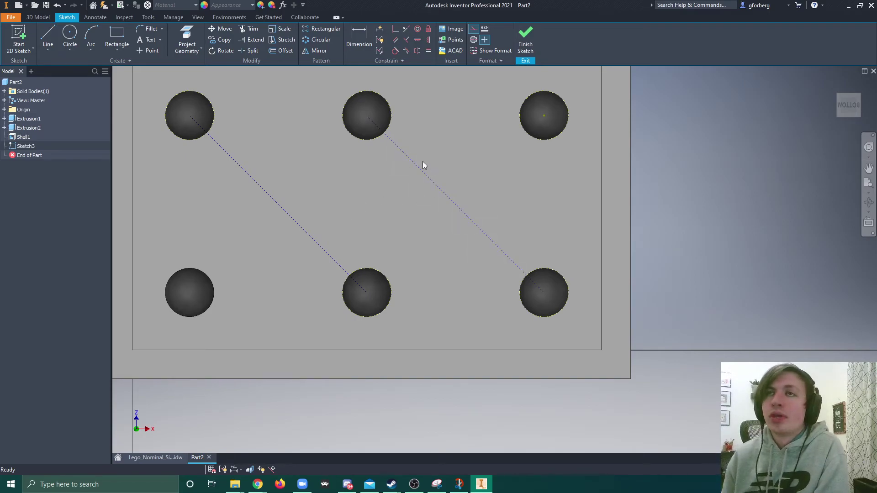
# Draw two 6.514 mm circles at the diagonals' midpoints, tangent to the circles above.
pyautogui.press('c')
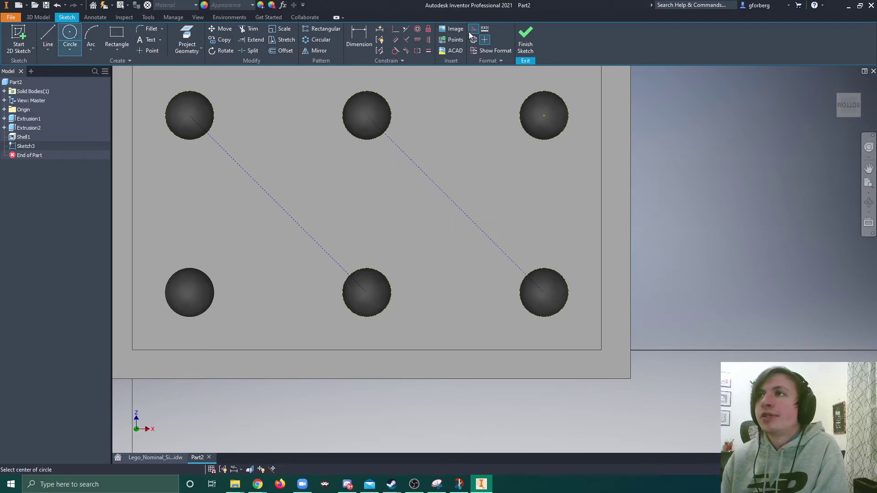
pyautogui.click(279, 205)
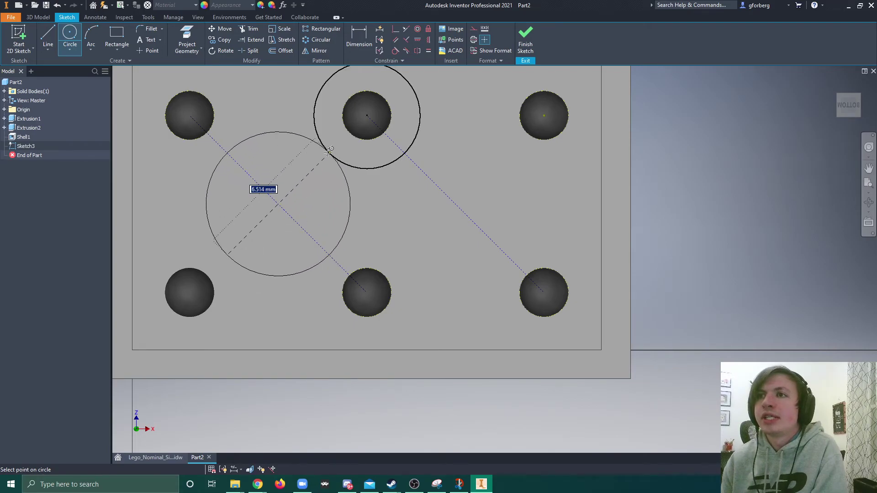
pyautogui.click(328, 152)
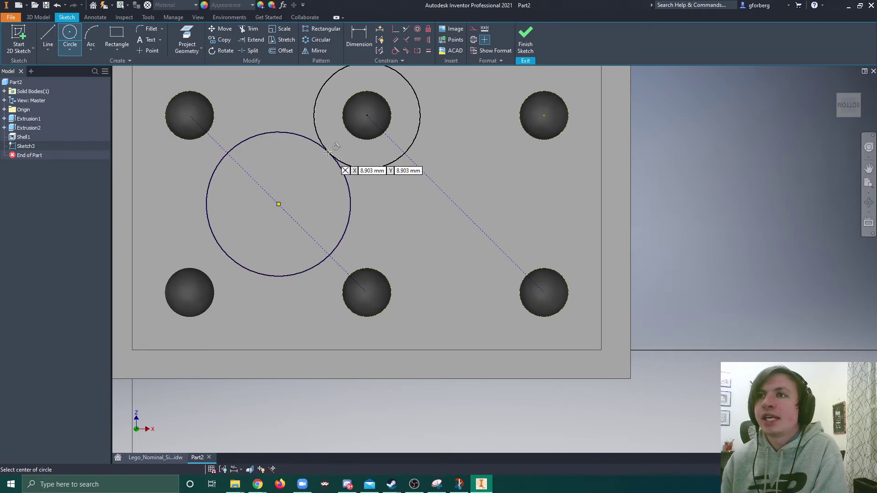
pyautogui.click(457, 204)
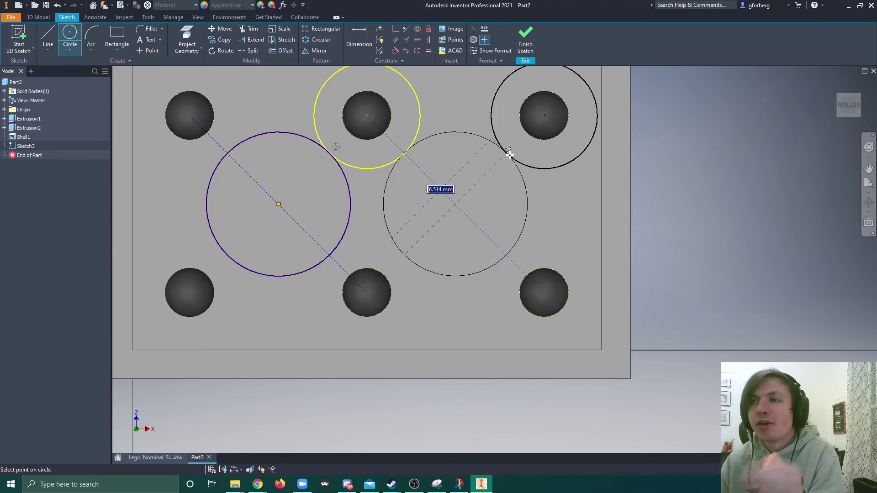
pyautogui.click(509, 151)
pyautogui.press('Escape')
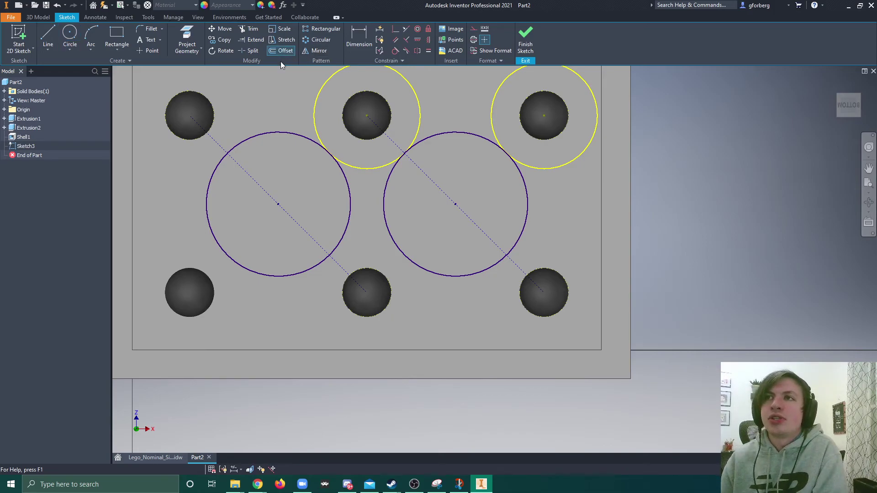
# Offset both large circles 1 mm inward and finish the sketch.
pyautogui.click(292, 133)
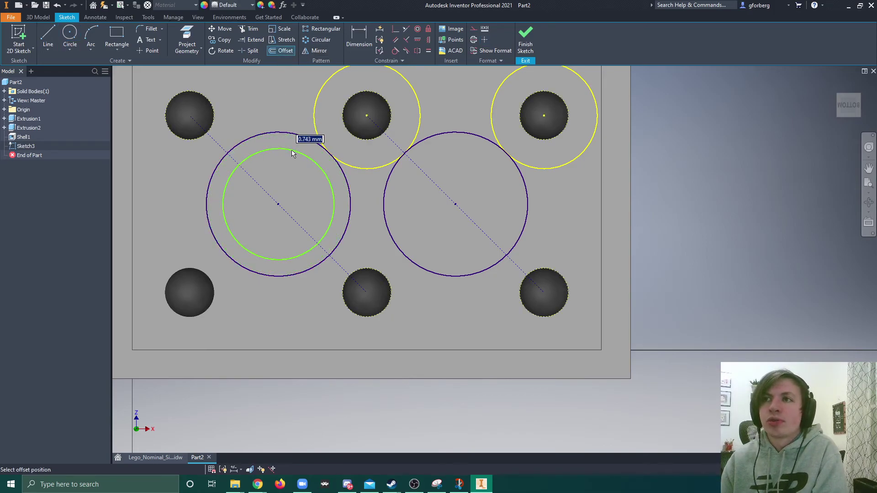
pyautogui.write('1')
pyautogui.press('Return')
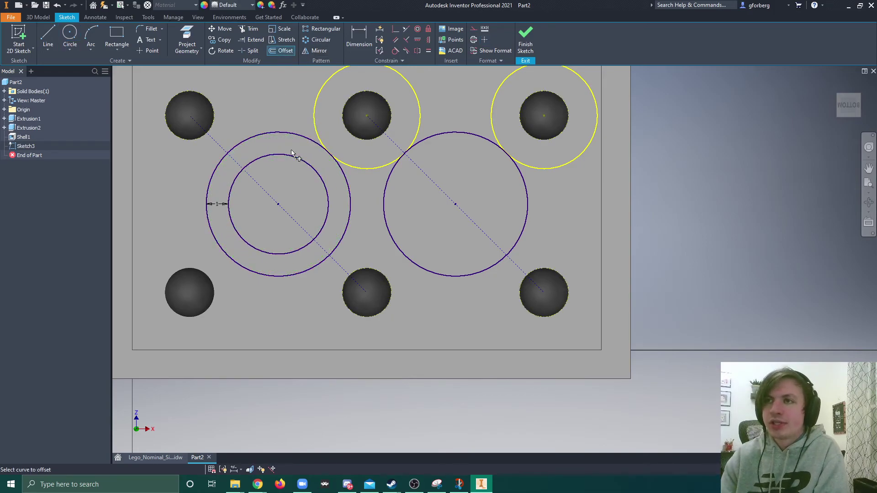
pyautogui.click(434, 138)
pyautogui.write('1')
pyautogui.press('Return')
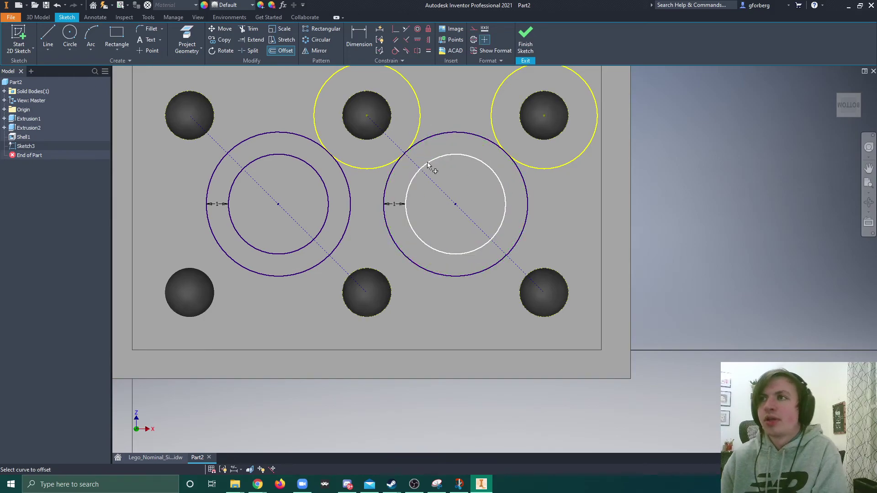
pyautogui.scroll(-5, 552, 183)
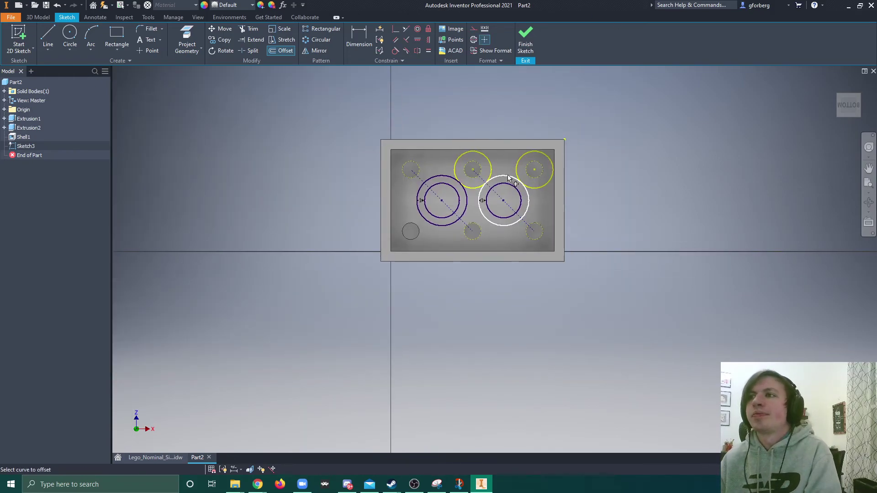
pyautogui.moveTo(509, 153); pyautogui.dragTo(554, 131, button='right')
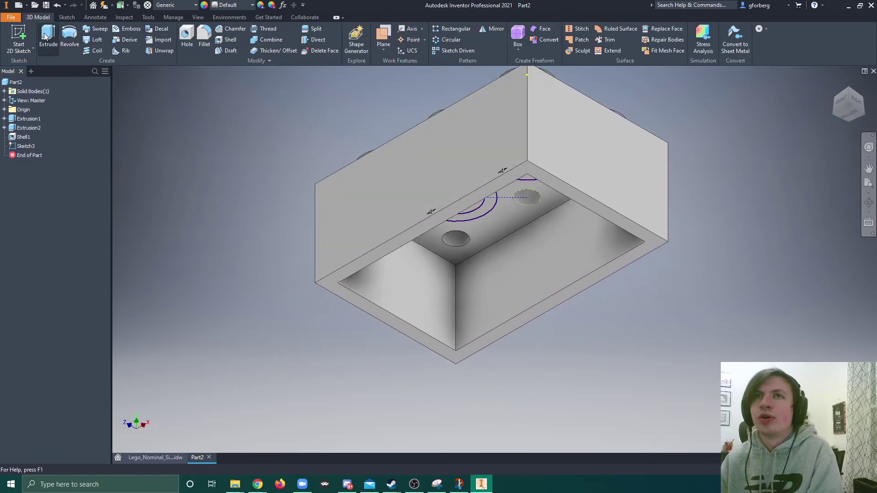
# Extrude both ring profiles 'To' the bottom rim face, forming two hollow tubes under the brick.
pyautogui.click(47, 37)
pyautogui.click(858, 109)
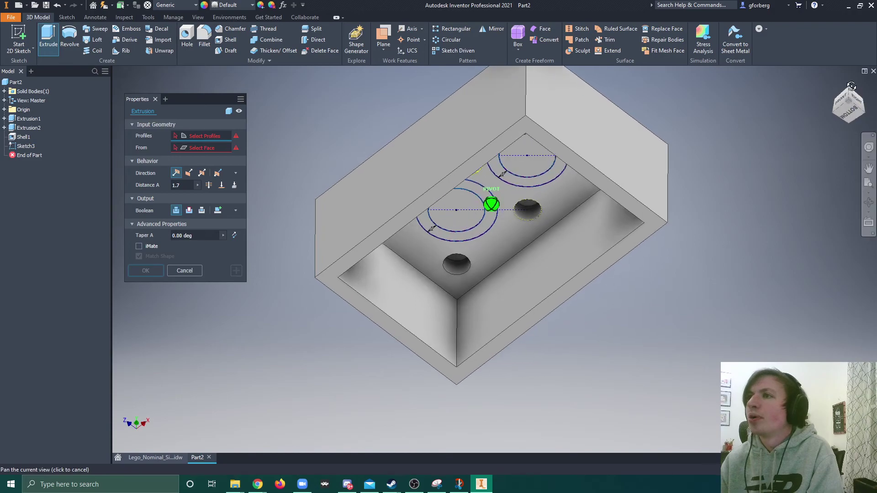
pyautogui.click(558, 176)
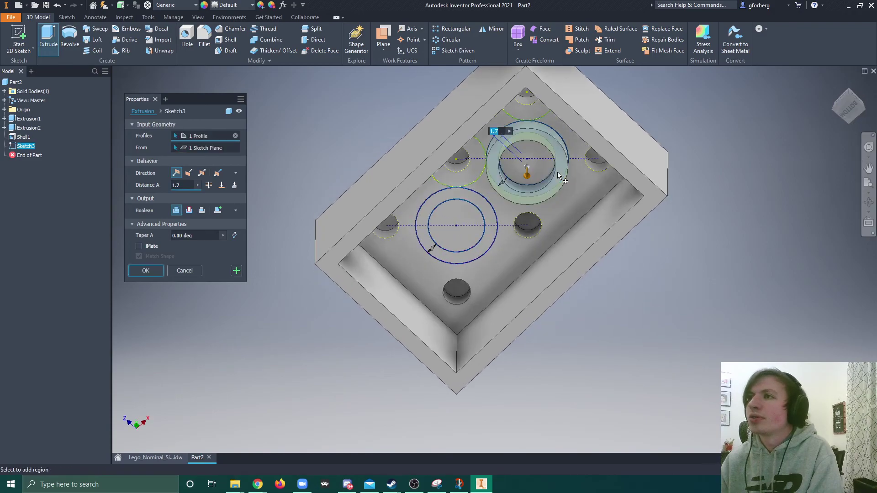
pyautogui.click(492, 236)
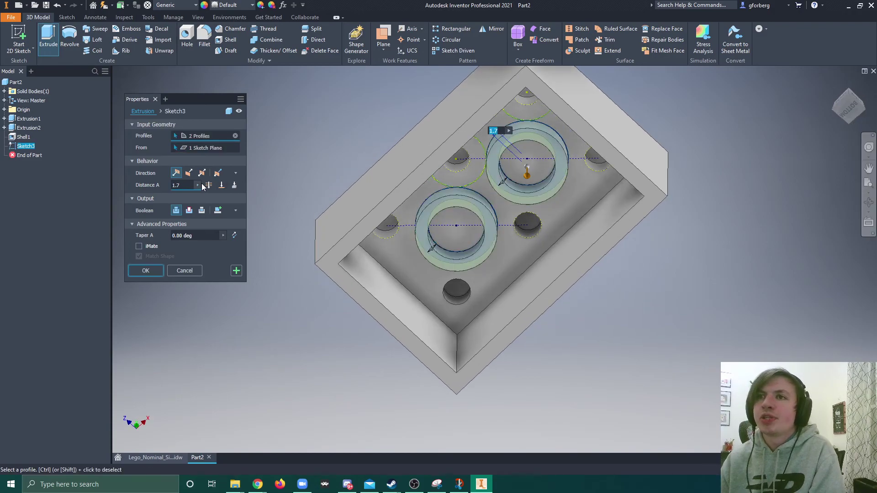
pyautogui.click(221, 185)
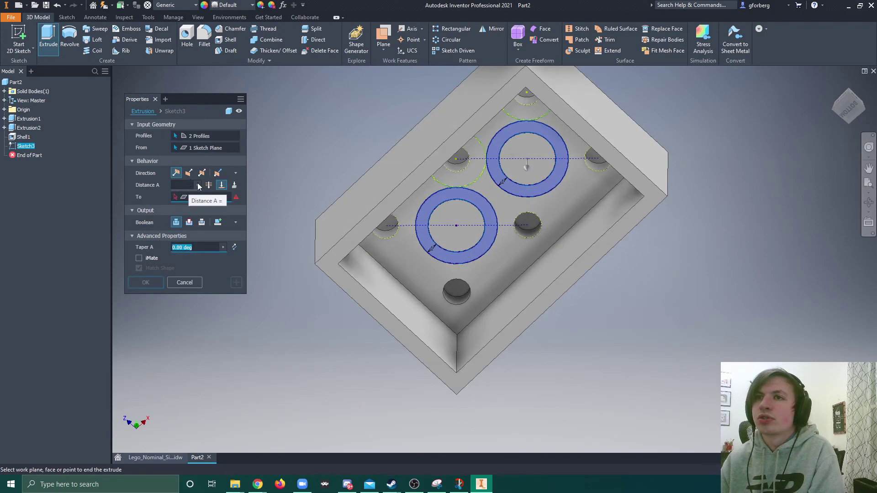
pyautogui.click(400, 200)
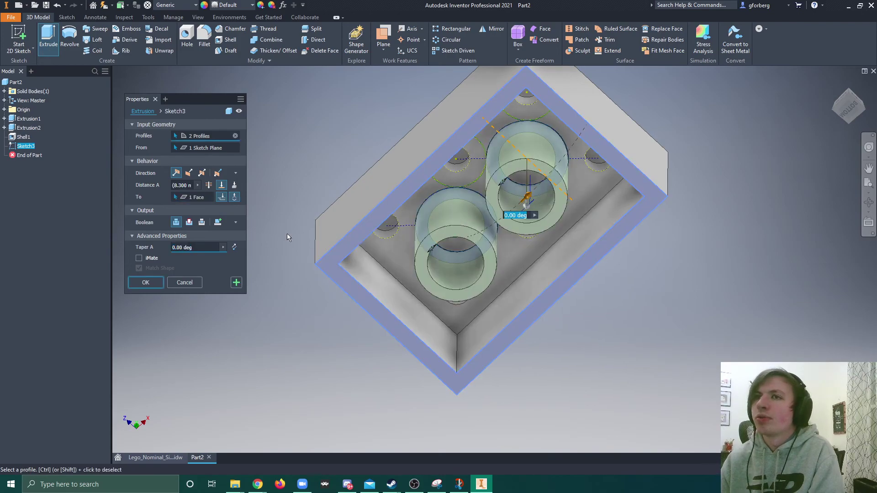
pyautogui.click(154, 282)
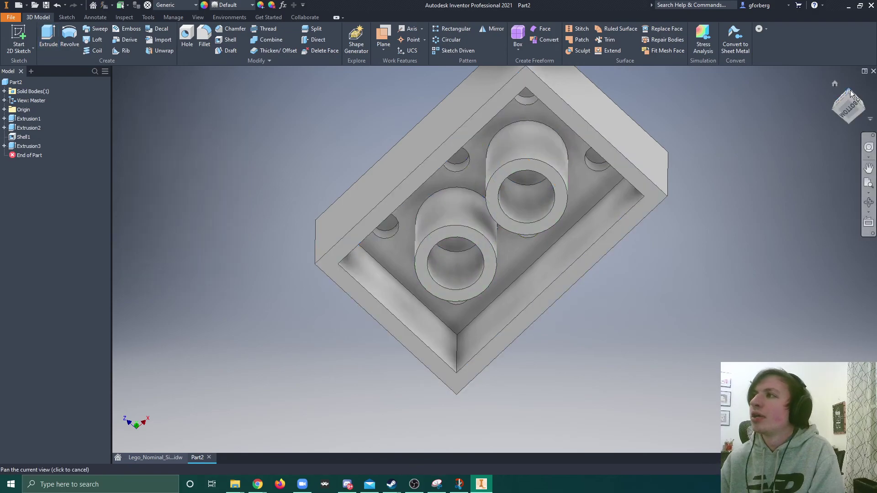
# Orbit around the brick, then return to the Home isometric view showing the six top pegs.
pyautogui.moveTo(848, 91)
pyautogui.mouseDown()
pyautogui.moveTo(786, 98)
pyautogui.moveTo(761, 112)
pyautogui.moveTo(750, 105)
pyautogui.moveTo(758, 114)
pyautogui.moveTo(768, 105)
pyautogui.mouseUp()
pyautogui.press('Escape')
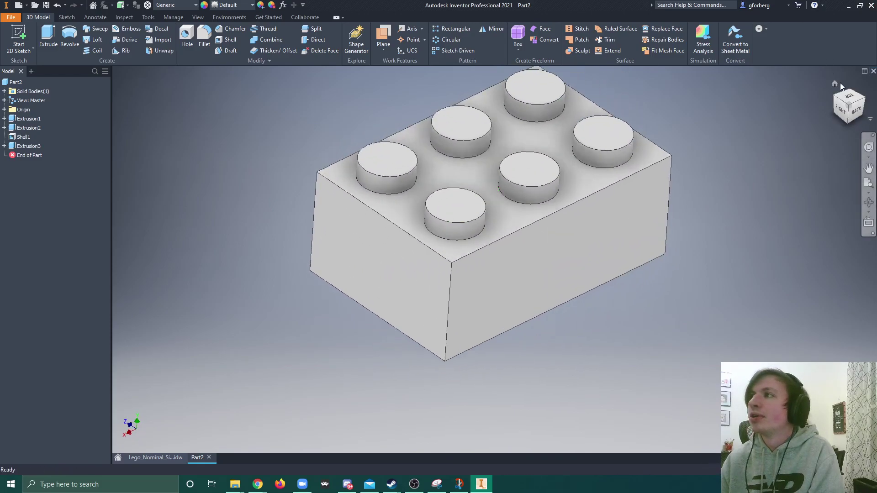
pyautogui.click(836, 81)
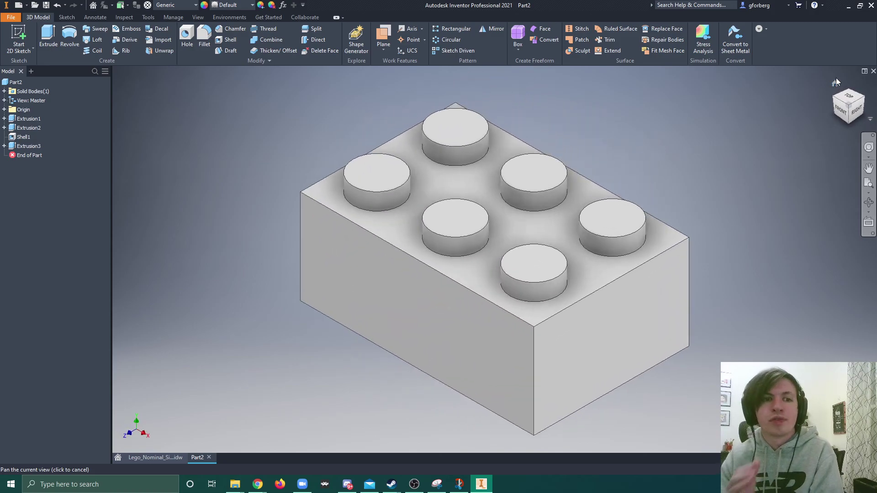